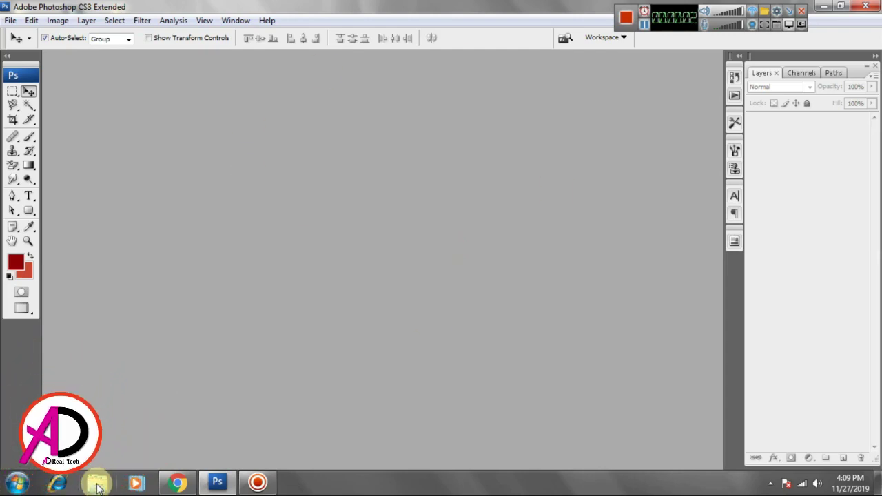
Open the photo of the man in the patterned shirt from E:\Photoshop pic\PHOTOSHOP in Photoshop
click(104, 485)
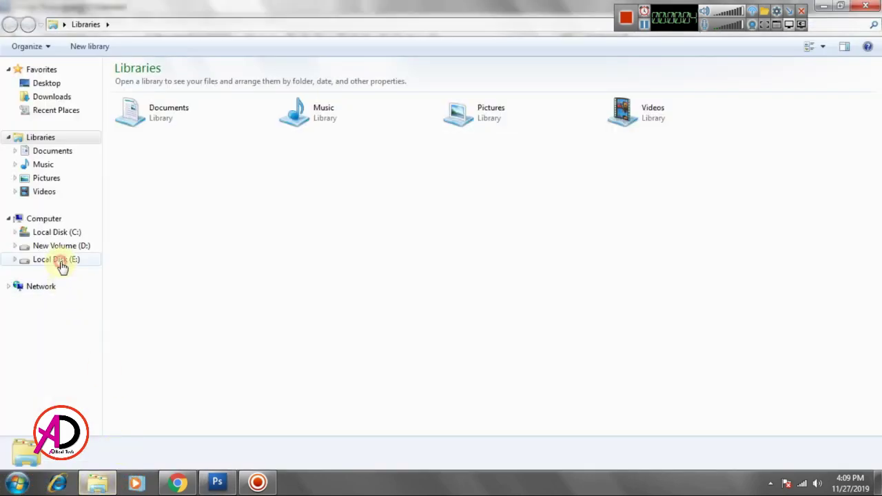
click(59, 259)
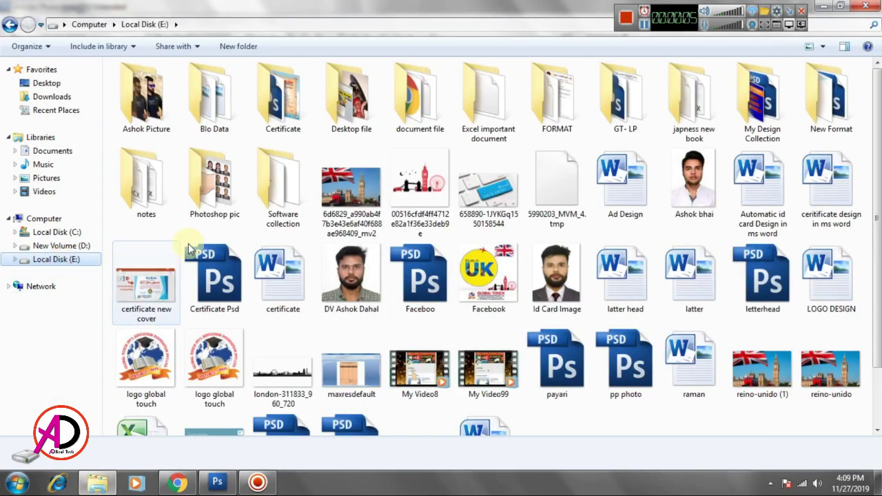
double_click(215, 193)
double_click(491, 103)
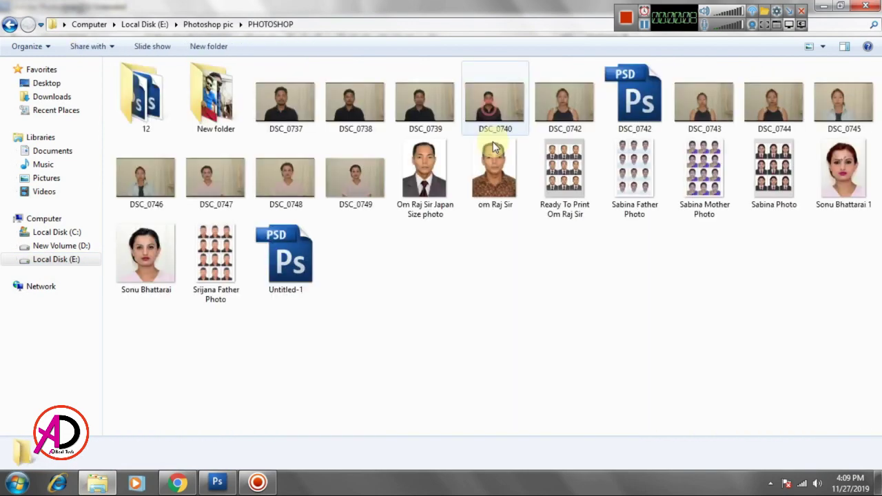
drag(494, 172, 359, 244)
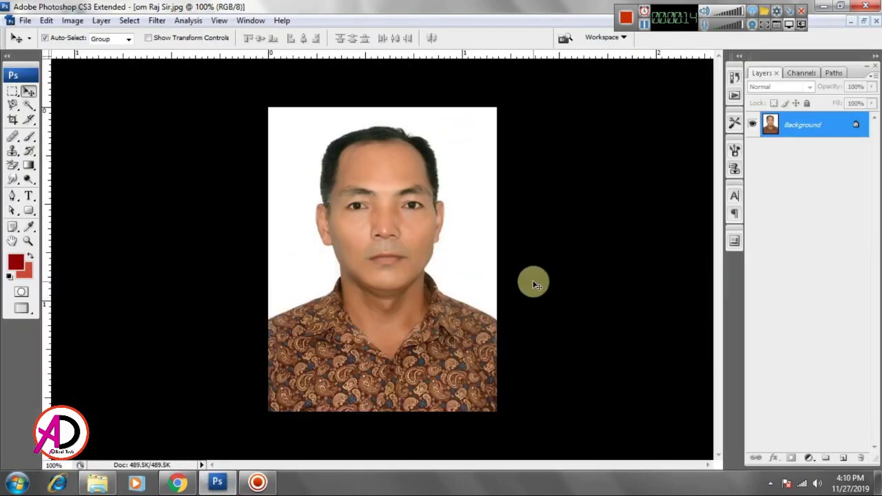
Examine the opened portrait in full-screen view at several magnifications
key(f)
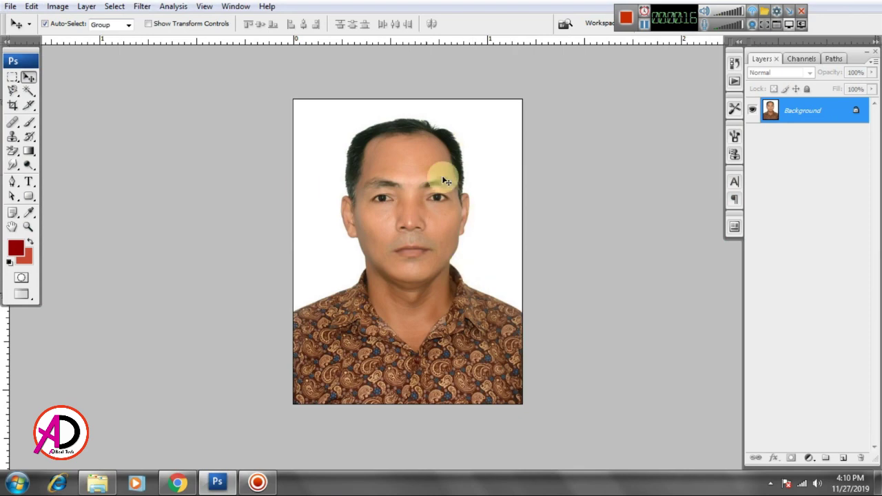
key(ctrl+minus)
key(ctrl+plus)
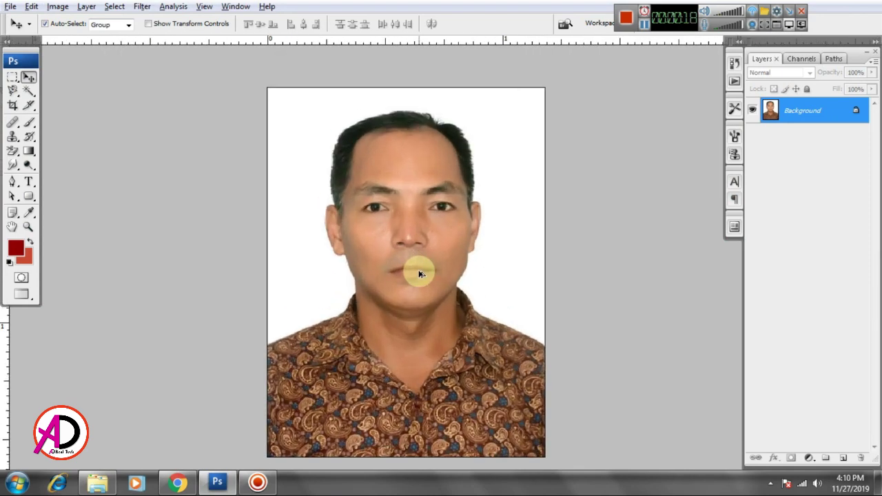
key(ctrl+plus)
key(ctrl+minus)
key(ctrl+minus)
key(ctrl+plus)
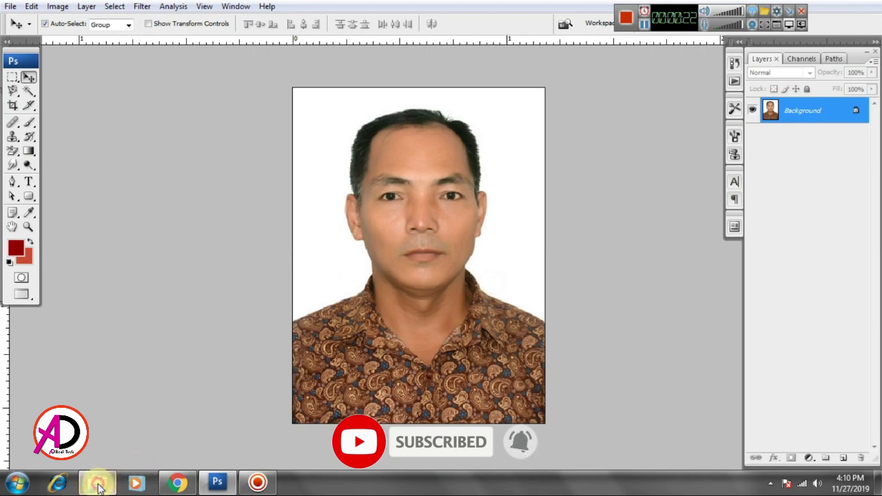
Open 0 Haff Suit.psd from the Photoshop pic\New Folder\Dress\NEw folder on drive E: in Photoshop
click(98, 482)
click(479, 308)
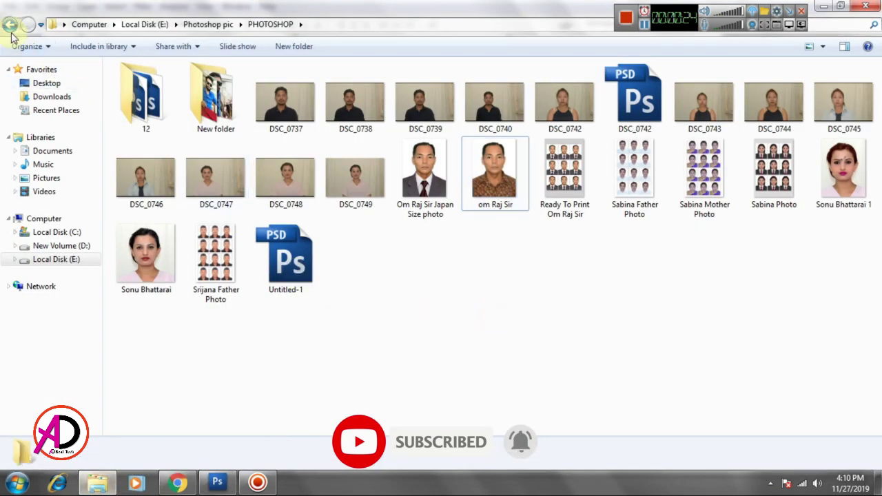
click(9, 25)
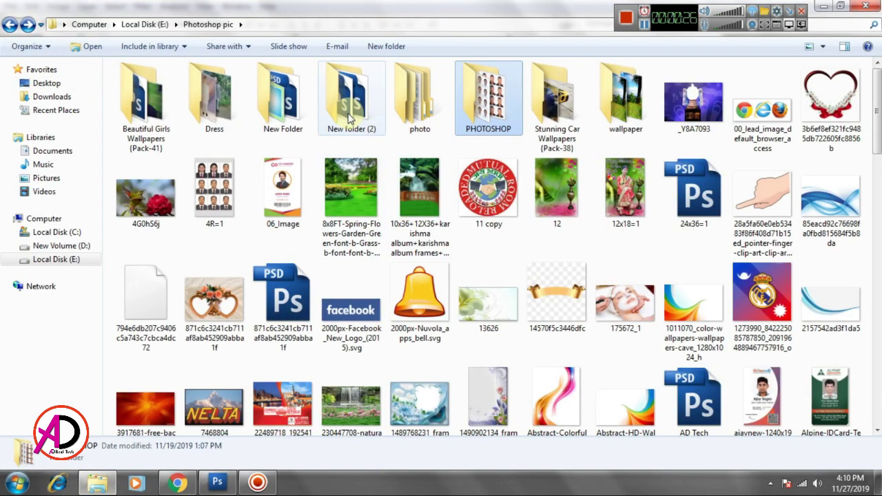
double_click(282, 96)
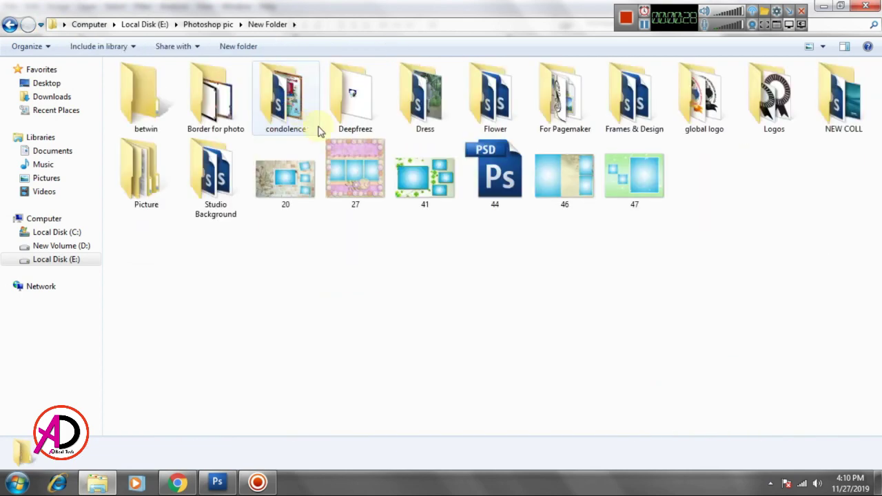
double_click(422, 113)
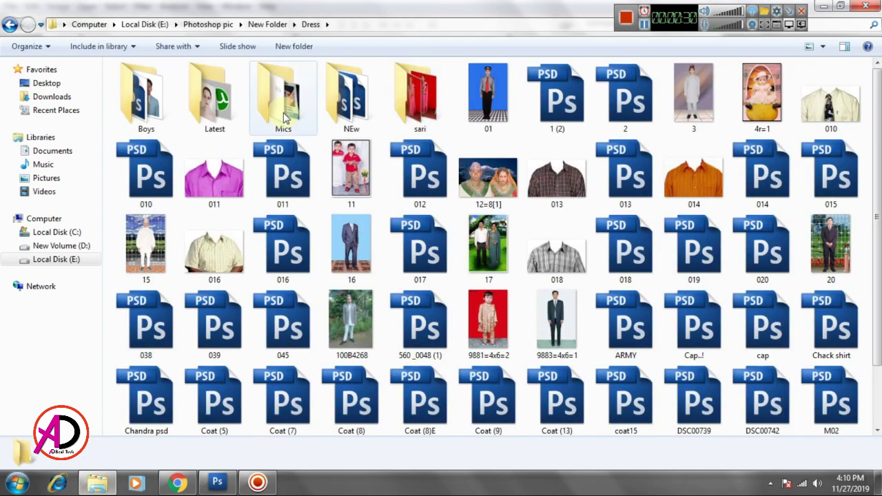
double_click(348, 117)
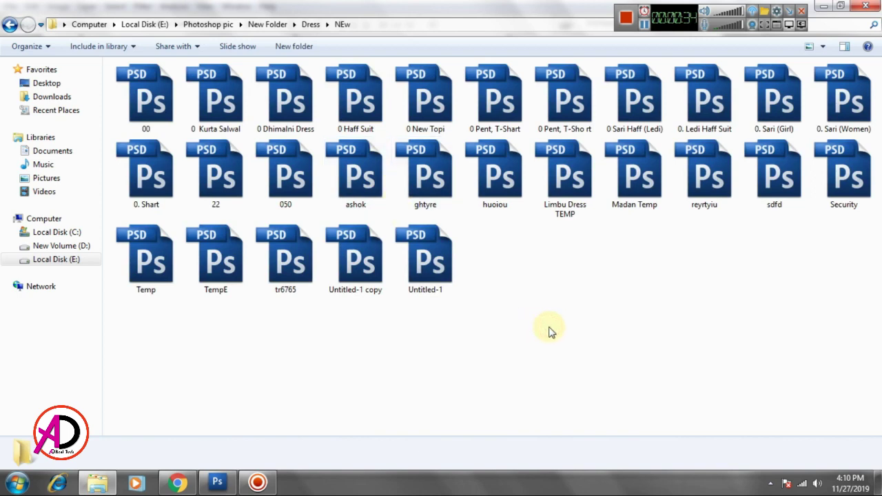
click(699, 103)
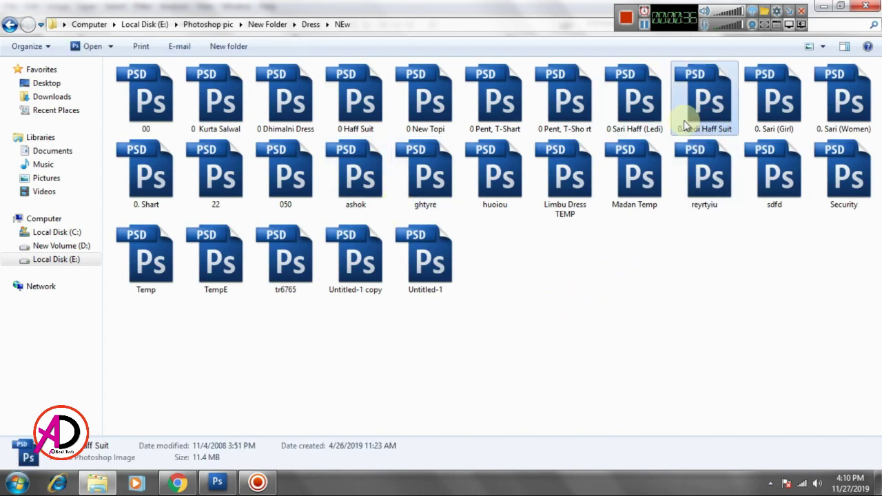
click(646, 116)
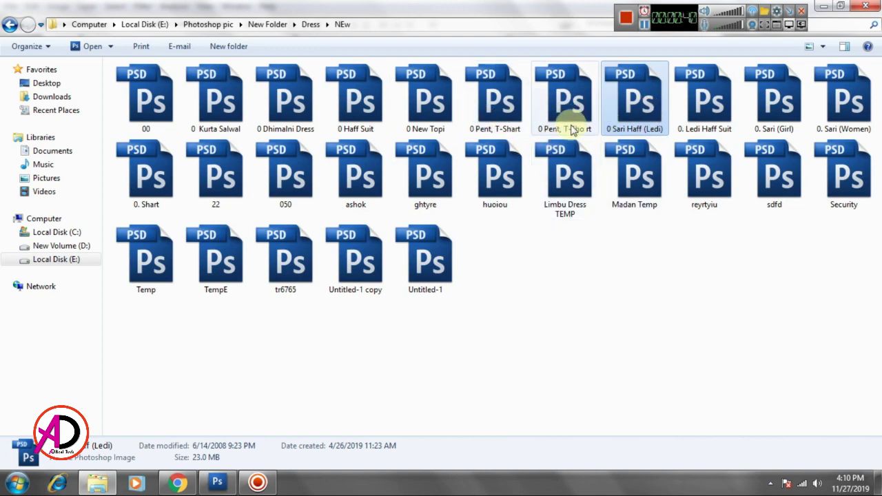
click(363, 102)
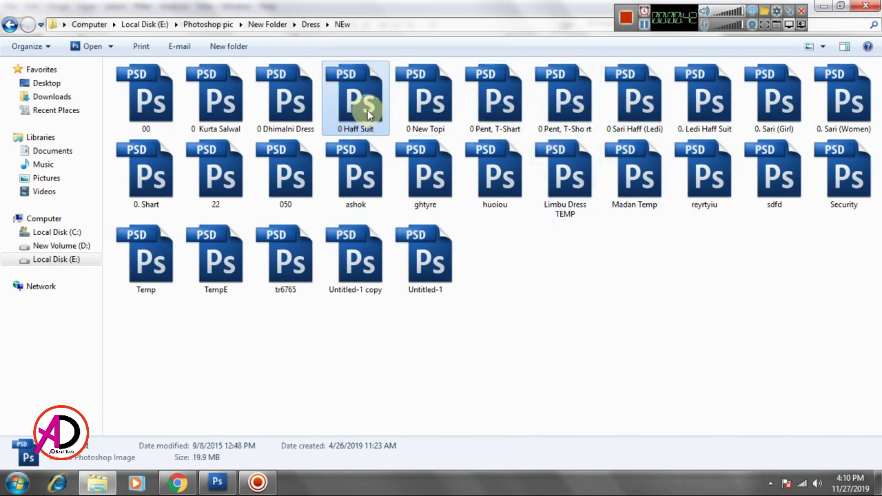
drag(367, 116, 336, 253)
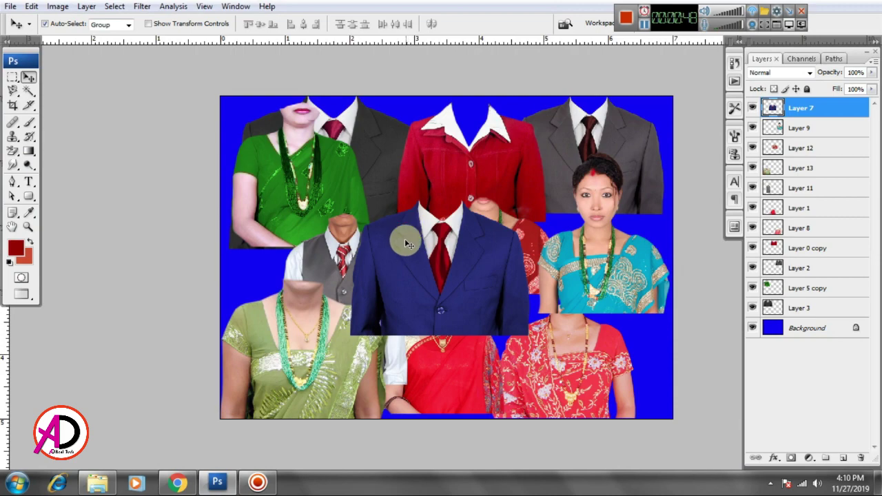
Return to standard screen mode and place the 0 Haff Suit.psd window beside the portrait window
key(f)
key(f)
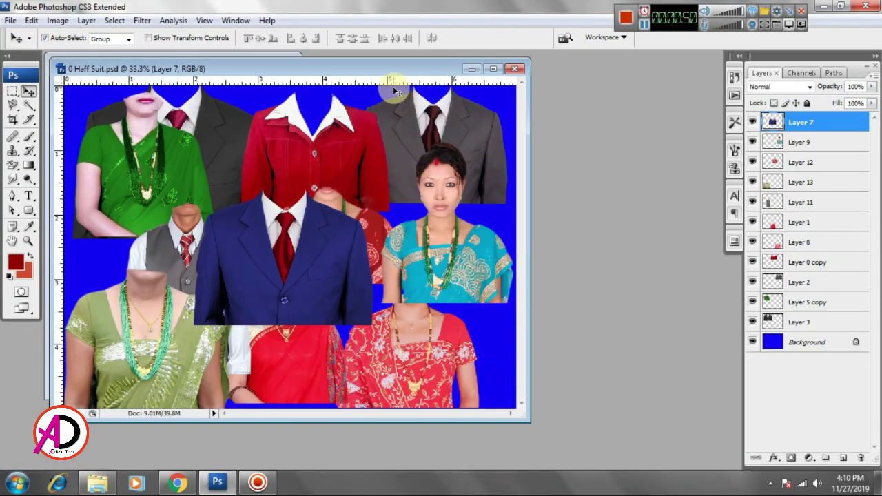
drag(364, 69, 585, 101)
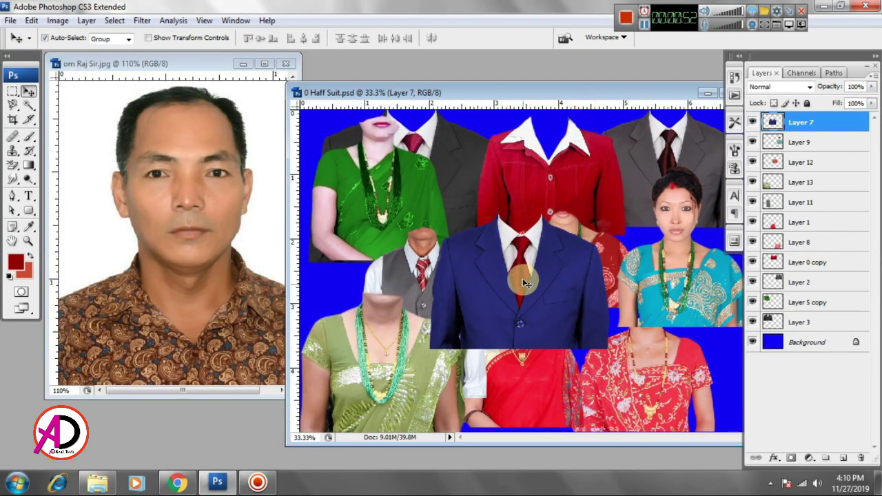
Rearrange the blue suit, the grey suits and the grey vest within the clothing template, and shift its window slightly away from the portrait
drag(525, 283, 558, 294)
drag(475, 179, 506, 178)
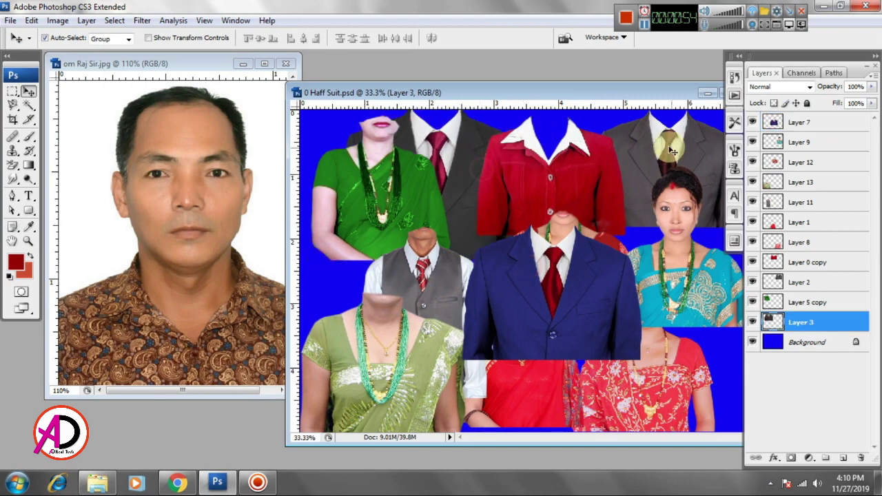
drag(672, 151, 660, 164)
drag(596, 277, 591, 291)
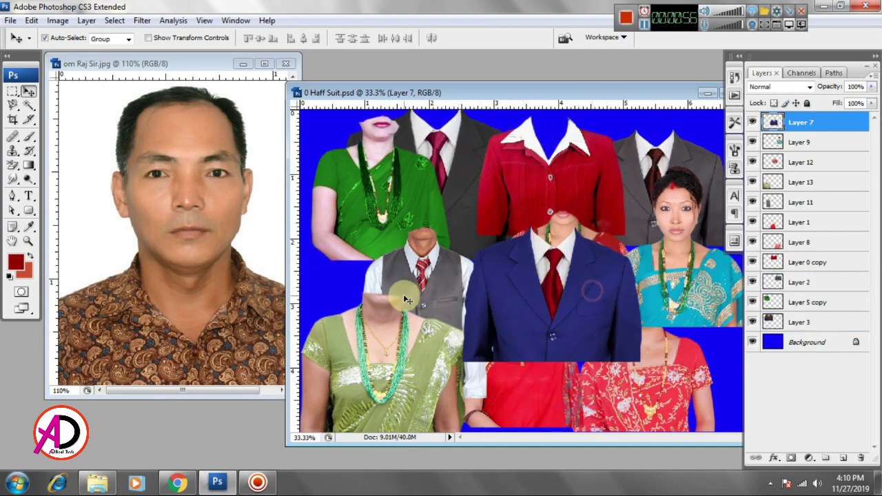
drag(406, 299, 355, 262)
drag(473, 186, 498, 181)
drag(546, 234, 580, 249)
drag(542, 92, 571, 67)
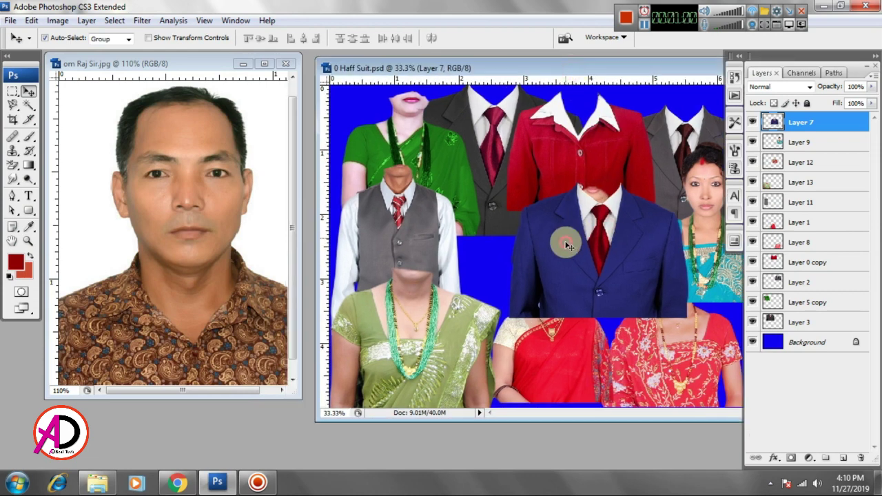
drag(567, 238, 613, 256)
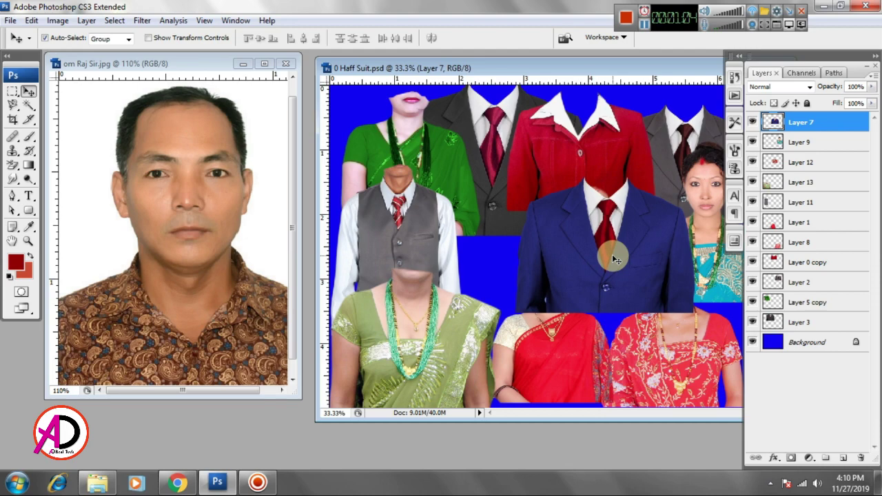
Write the note "i have already cut out image in shut" in a new Notepad document at font size 20, and return to Photoshop
key(super+r)
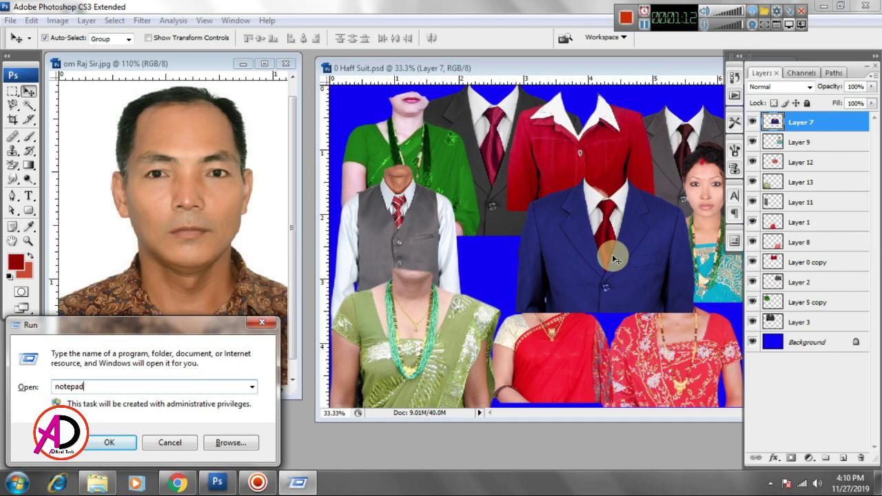
key(Return)
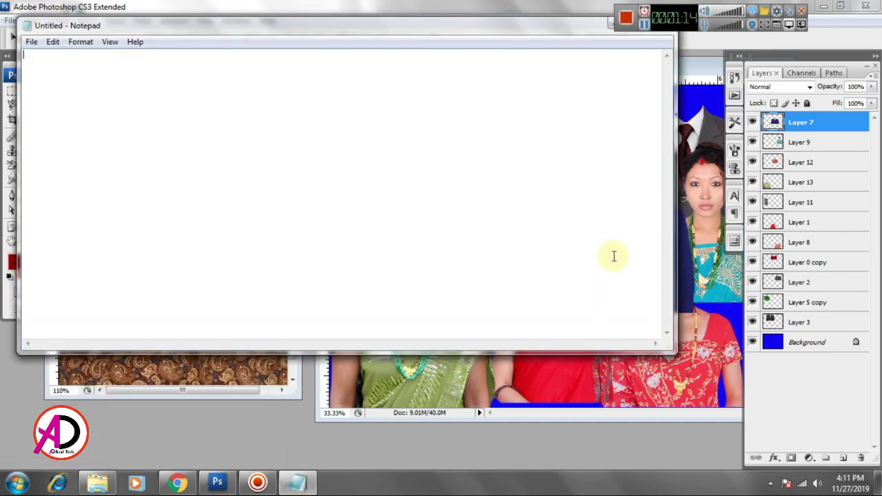
click(82, 43)
click(109, 77)
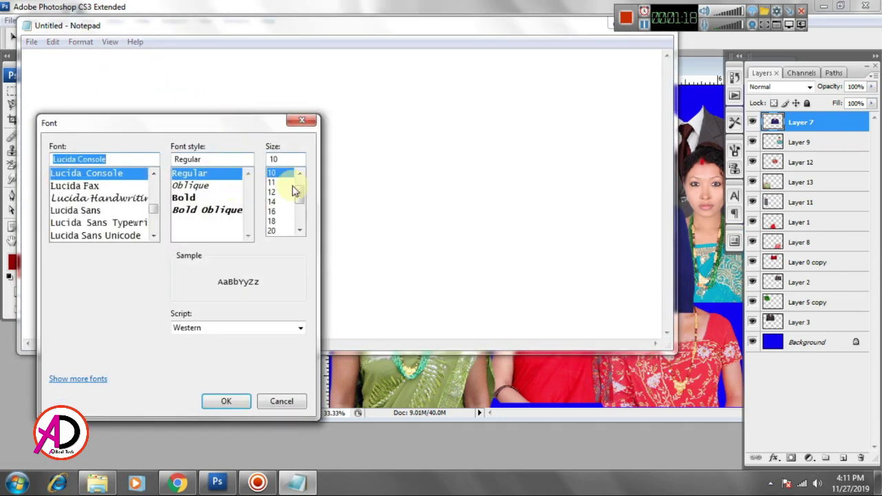
click(275, 232)
click(229, 401)
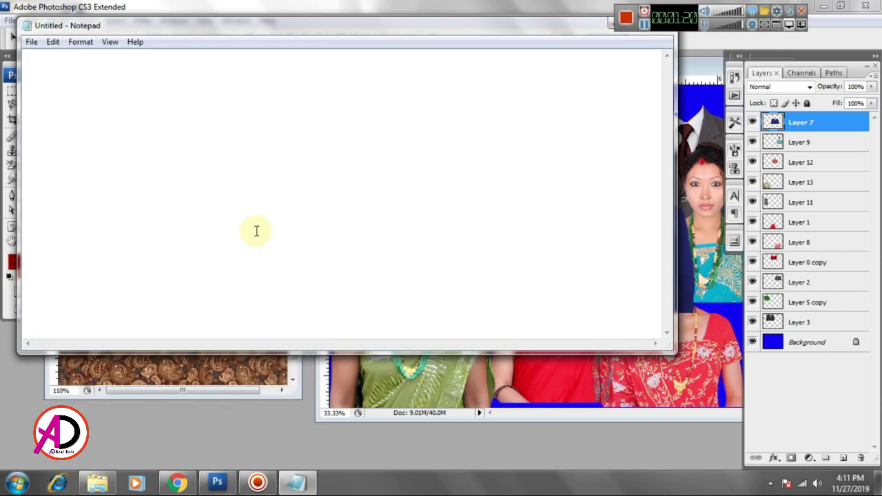
drag(269, 36, 374, 81)
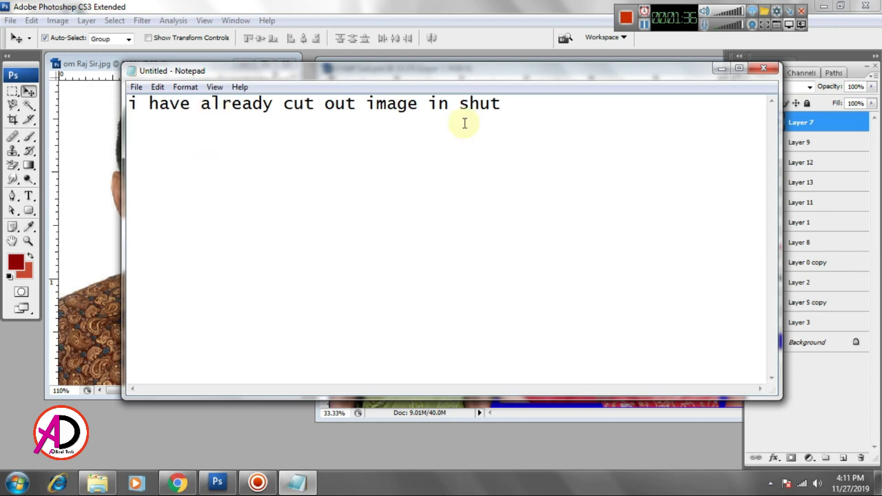
key(alt+Tab)
Move the blue suit aside in the clothing template and copy the dark grey suit with the red tie into the portrait document
drag(586, 246, 603, 275)
drag(479, 154, 133, 291)
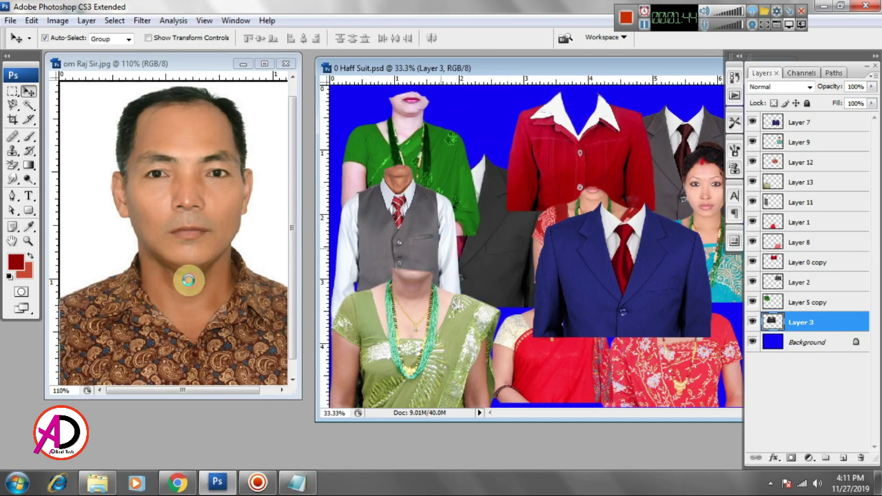
drag(189, 280, 172, 275)
Show the portrait in full-screen view and move the suit layer so its collar and tie sit near the middle of the photo
key(f)
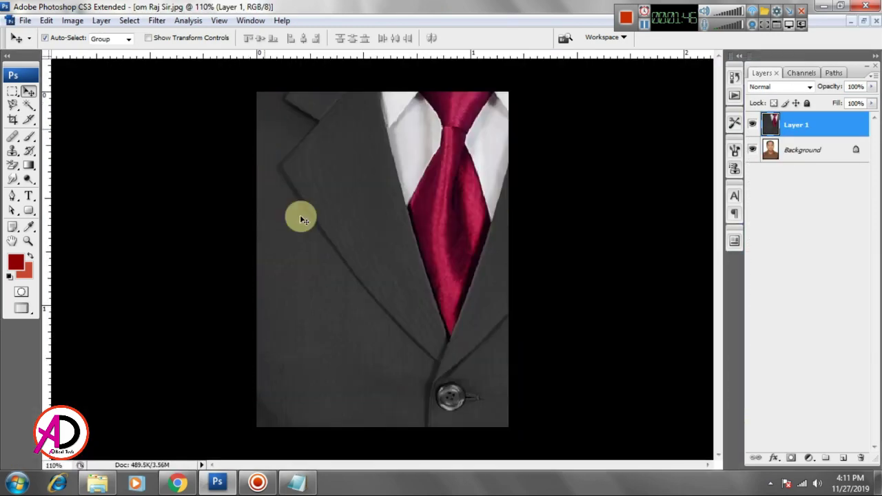
key(f)
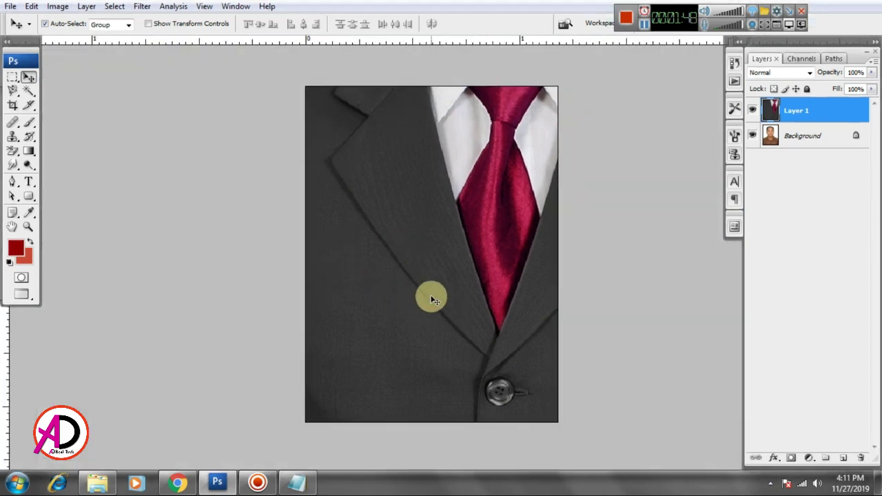
key(ctrl+minus)
key(ctrl+minus)
drag(430, 311, 455, 265)
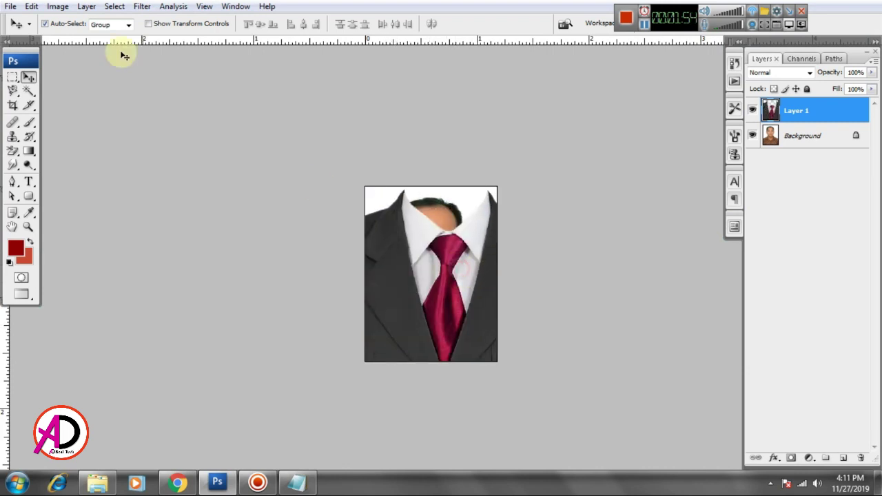
Scale the suit layer proportionally to about 57% with Free Transform and place it over the man's shoulders
click(32, 7)
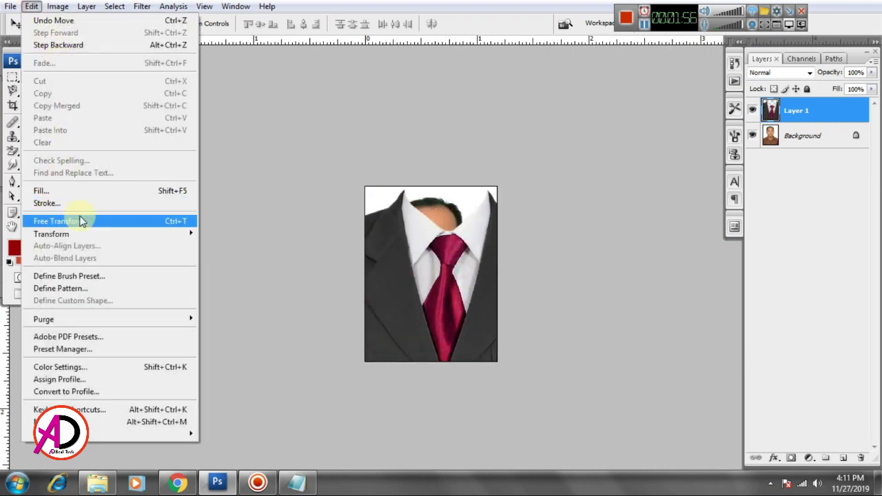
click(123, 221)
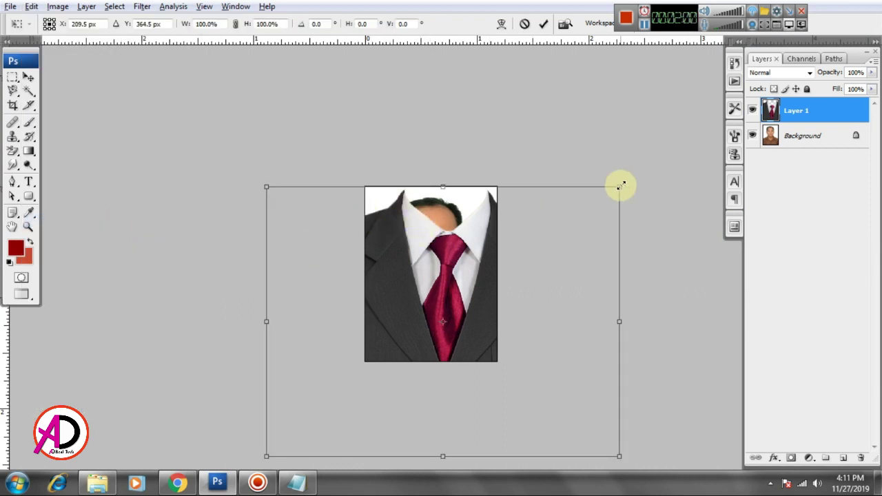
drag(621, 186, 422, 325)
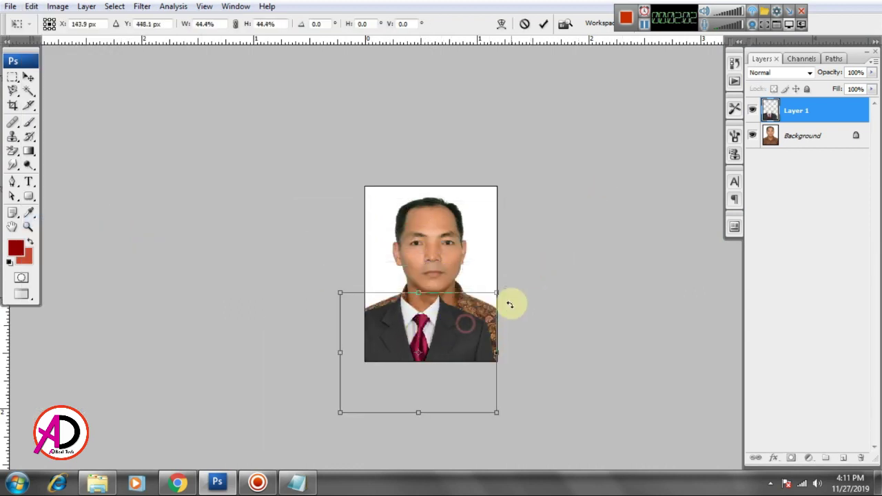
drag(496, 295, 474, 318)
drag(541, 290, 531, 288)
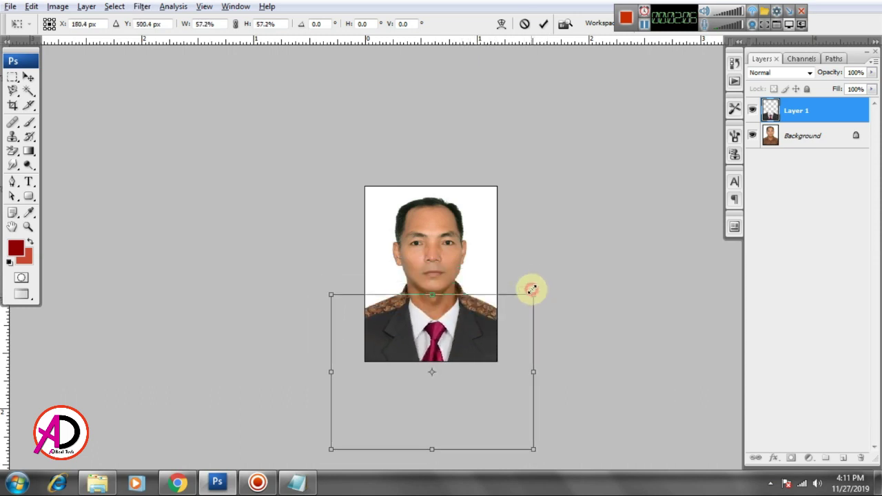
Raise the suit until its collar meets the man's neck, enlarging it slightly, and apply the transformation
key(ctrl+plus)
key(ctrl+plus)
scroll(483, 269, down, 3)
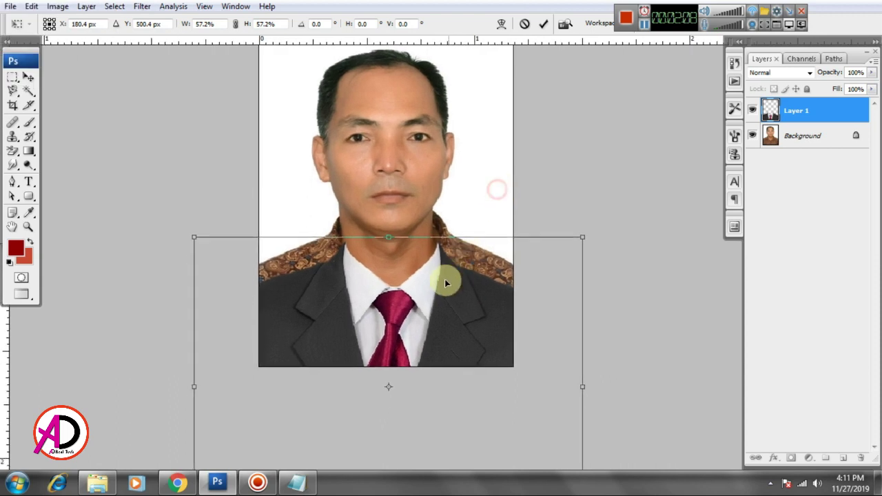
drag(447, 279, 436, 259)
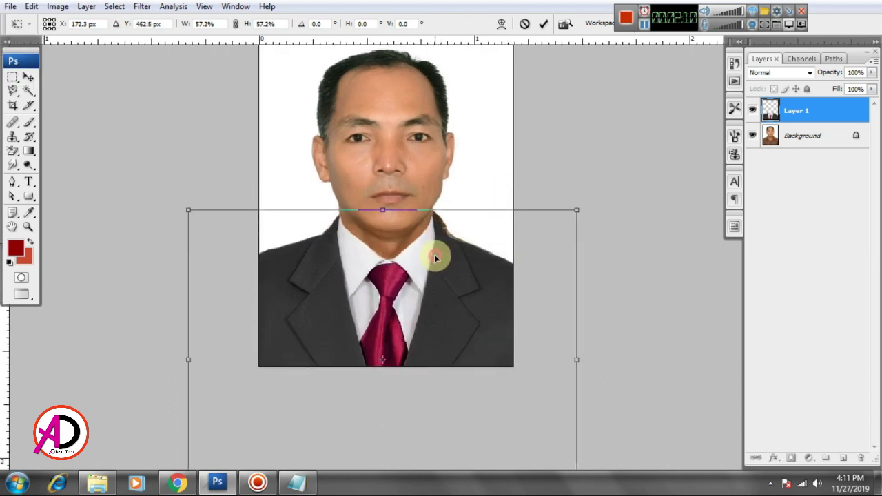
drag(576, 208, 585, 204)
drag(441, 257, 445, 264)
key(Return)
Narrow the suit layer to about 97% of its width with Free Transform, adjusting both sides toward the body
scroll(438, 264, up, 3)
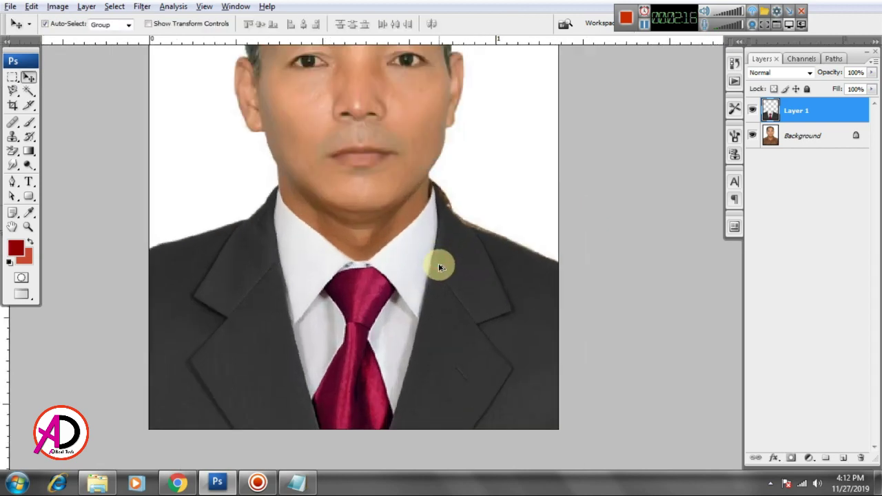
scroll(430, 282, down, 3)
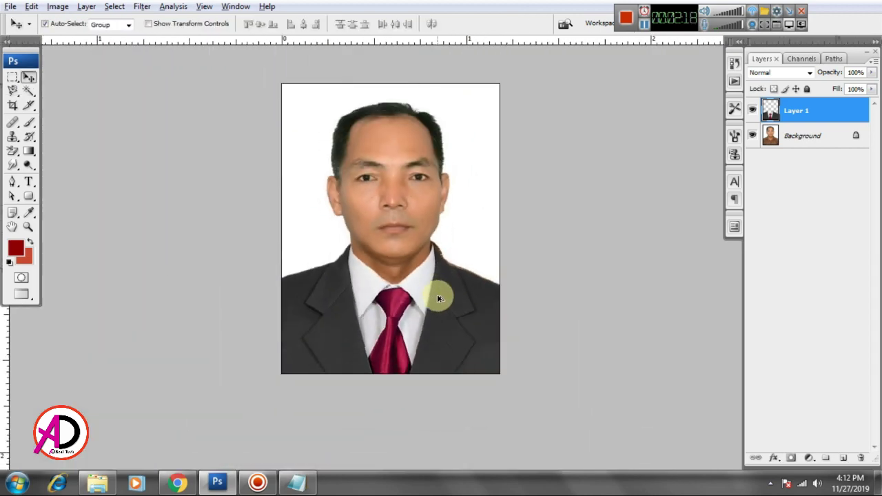
scroll(437, 295, up, 1)
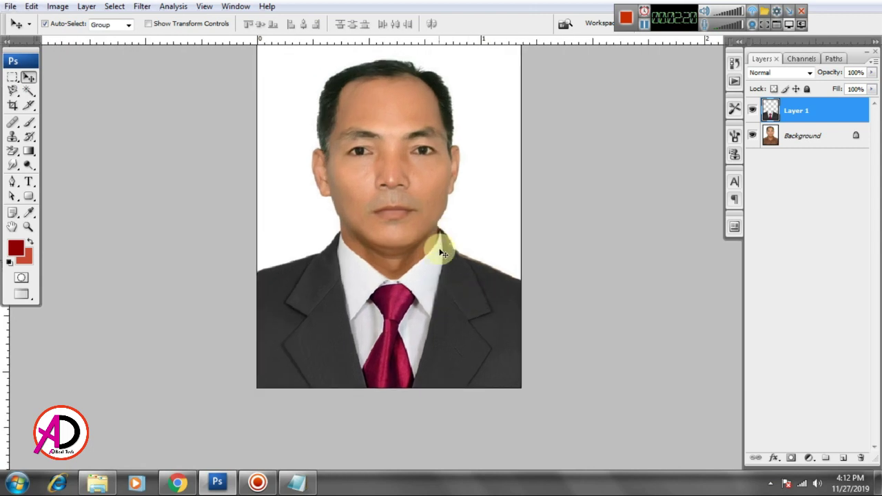
key(ctrl+t)
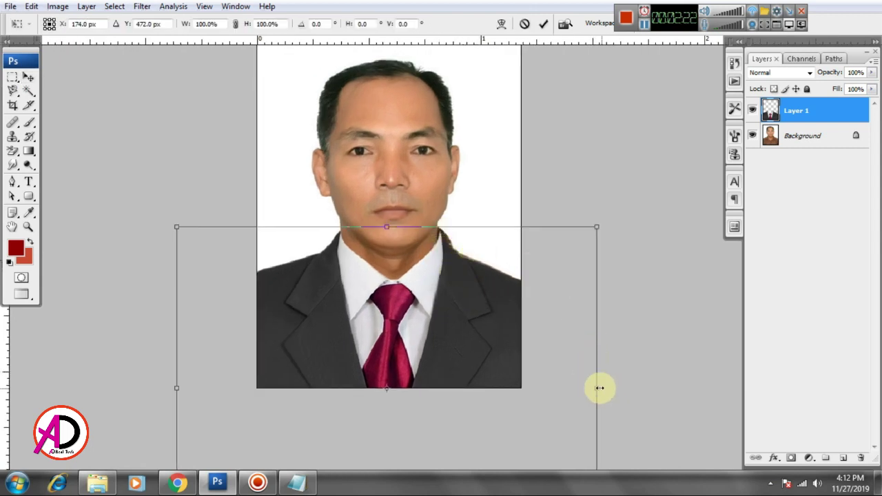
drag(599, 388, 597, 385)
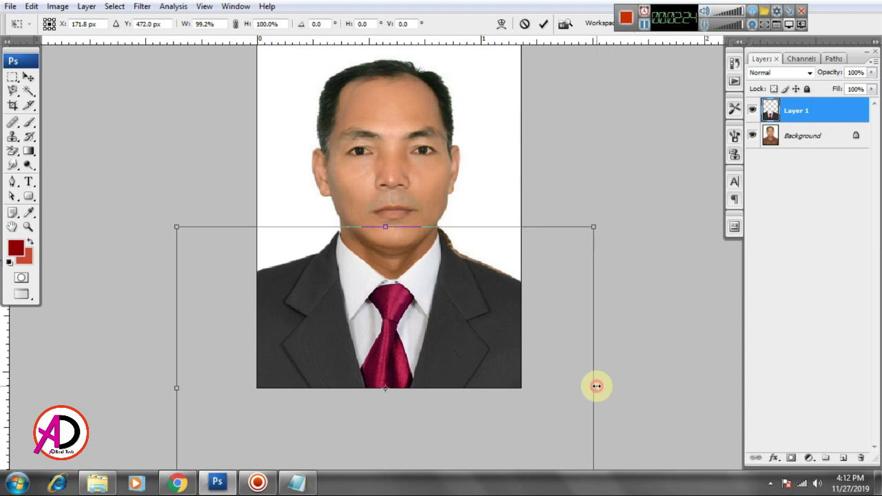
drag(176, 388, 178, 390)
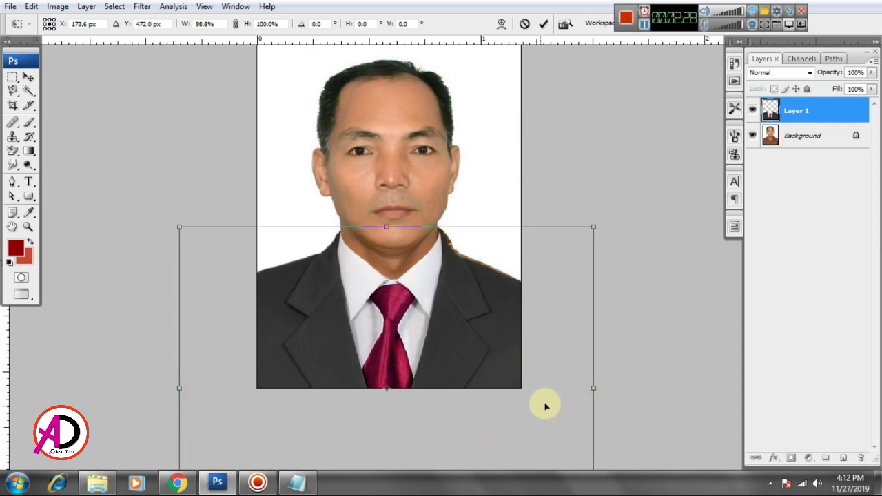
drag(588, 387, 586, 385)
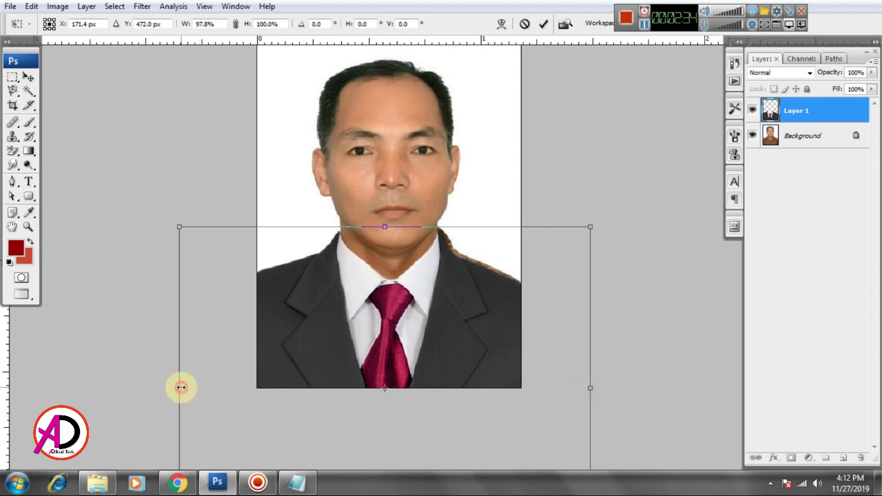
drag(182, 387, 183, 387)
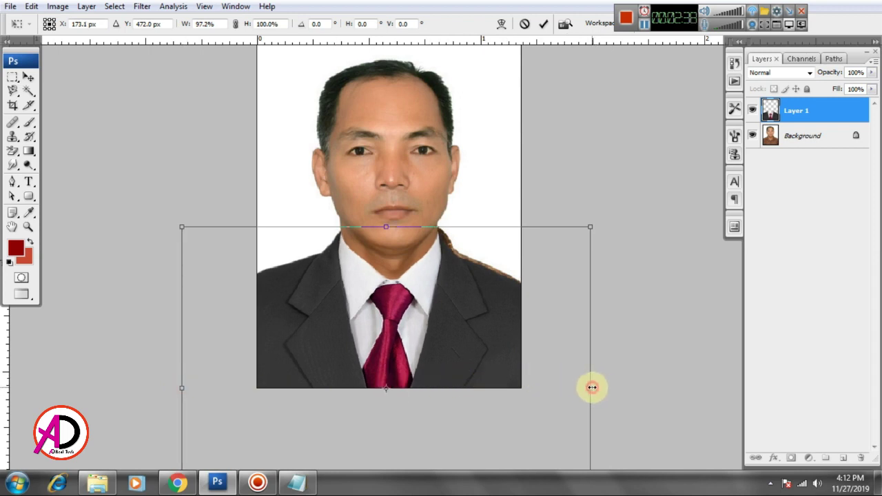
drag(592, 388, 592, 387)
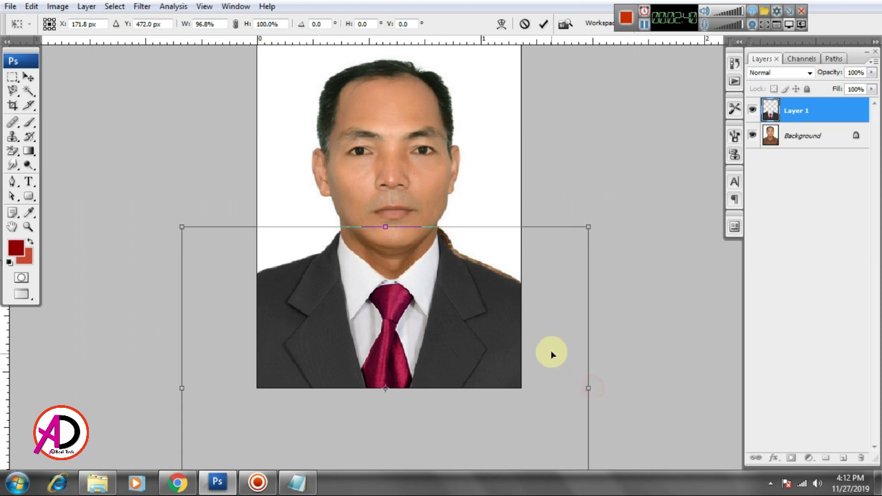
Rotate the suit by -0.5° and nudge it slightly to the right, applying the transformation
drag(629, 337, 629, 336)
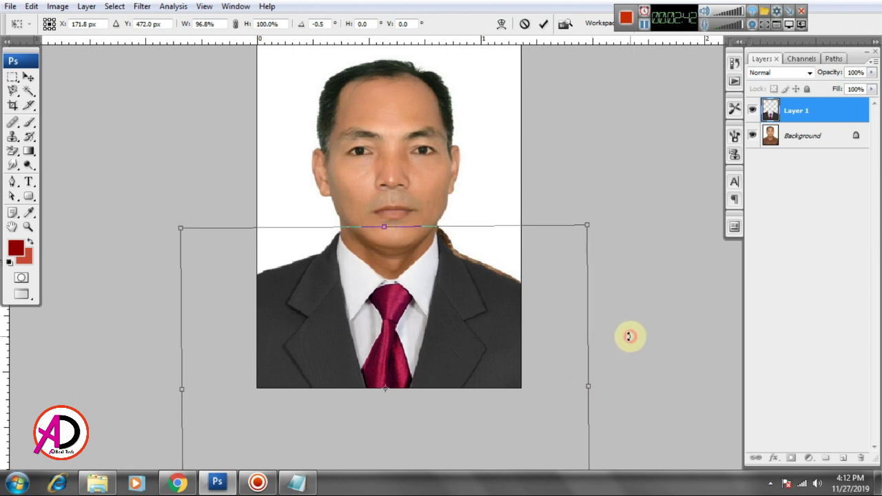
key(Right)
key(Right)
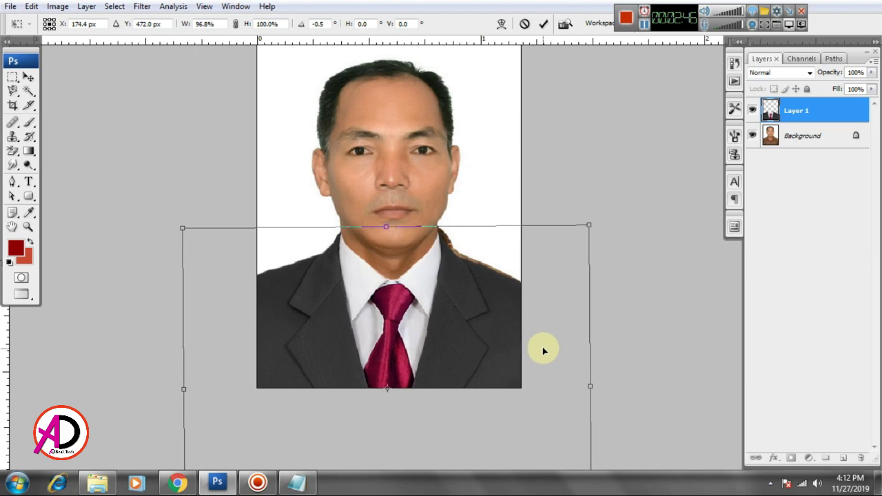
key(Return)
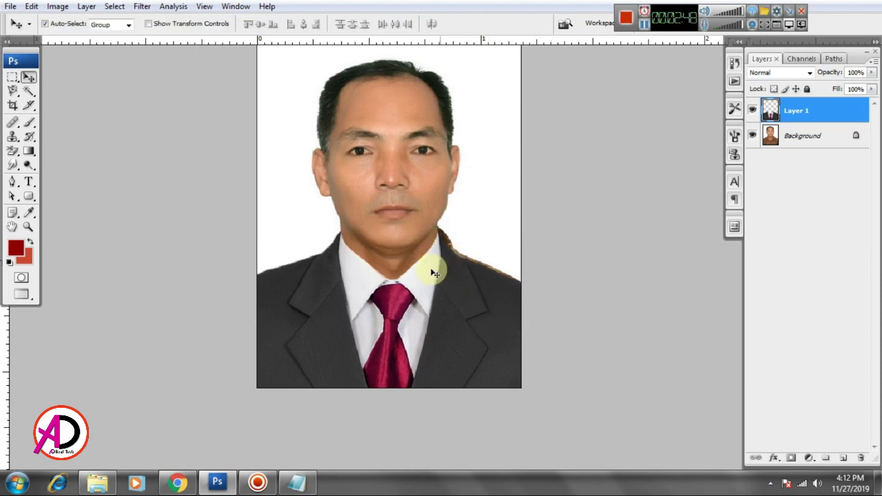
Skew the suit layer by moving both upper corners slightly outward, and apply the transformation
scroll(423, 266, up, 4)
scroll(425, 275, up, 1)
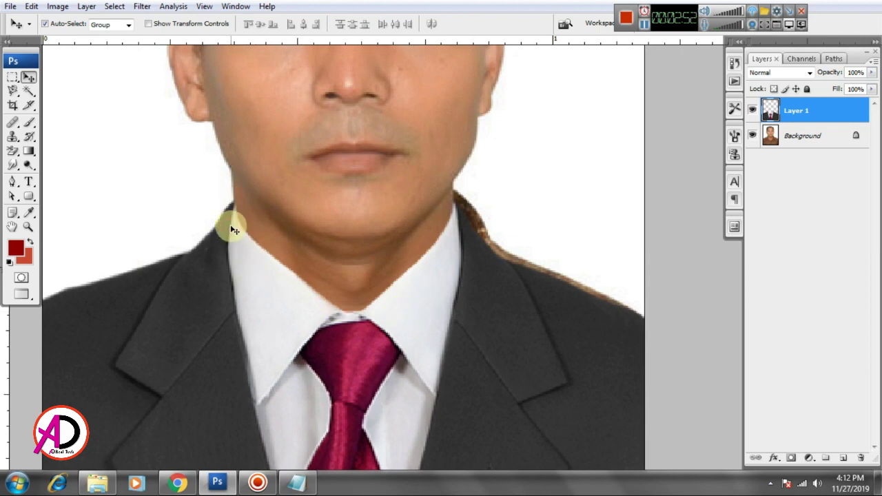
scroll(234, 230, down, 4)
click(31, 7)
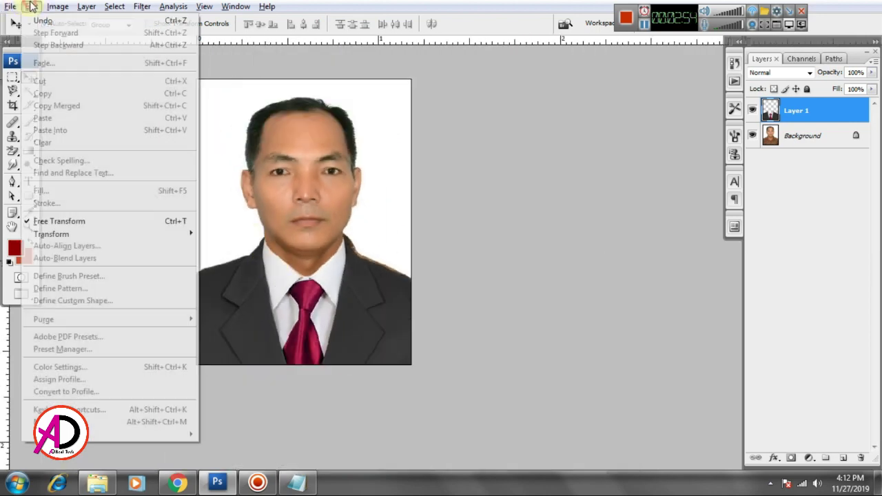
click(59, 221)
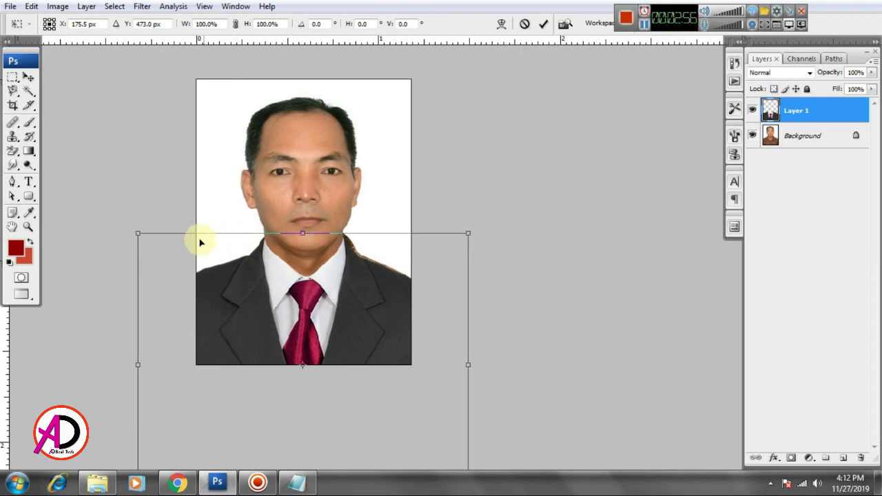
right_click(202, 260)
click(255, 330)
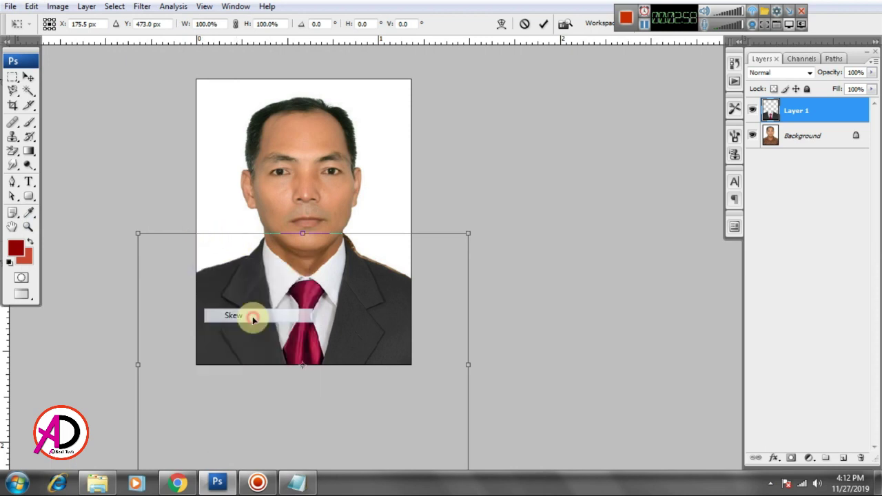
drag(138, 235, 138, 235)
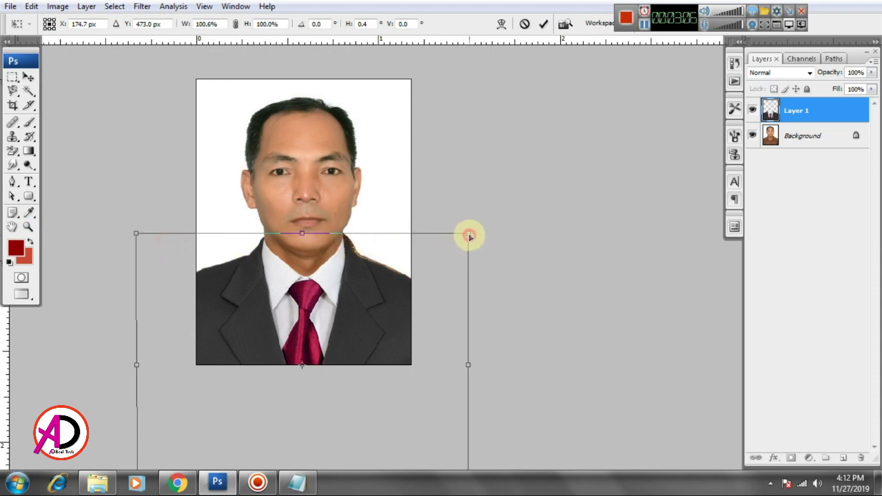
drag(469, 235, 470, 236)
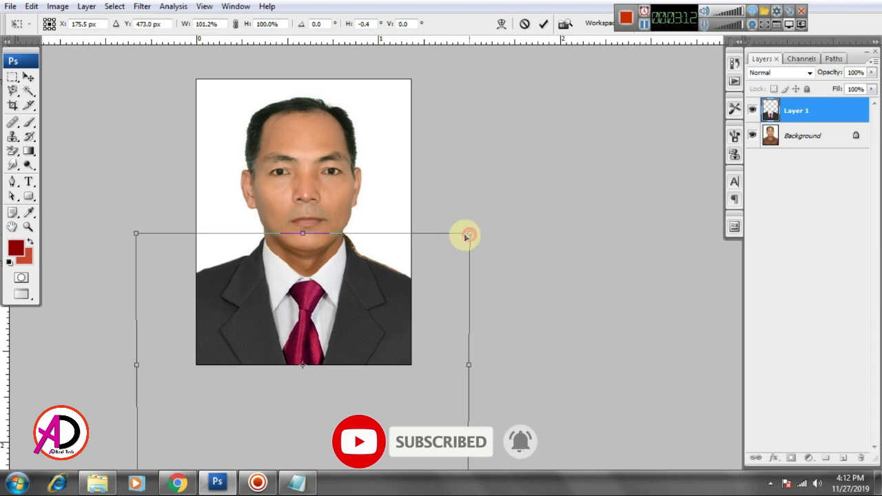
key(Return)
Select the Background layer and activate the Pen tool for the brown shirt edge showing beside the suit's collar
scroll(357, 266, up, 2)
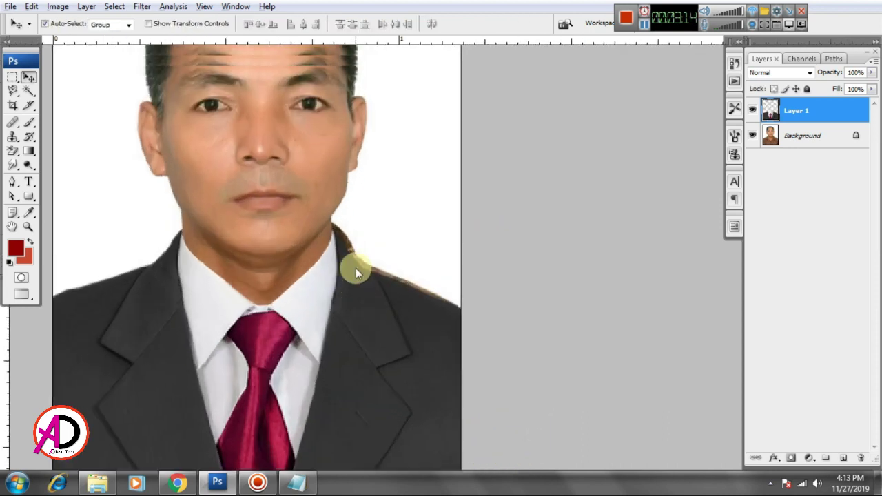
scroll(356, 269, left, 2)
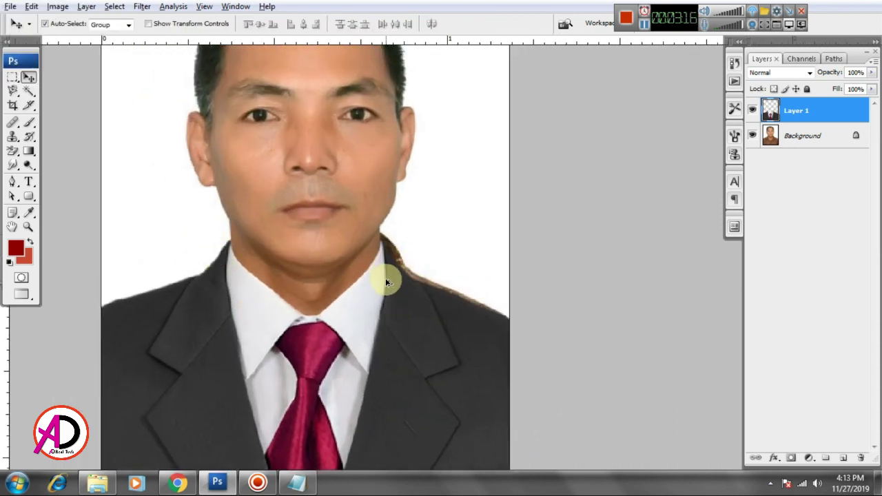
scroll(387, 282, down, 1)
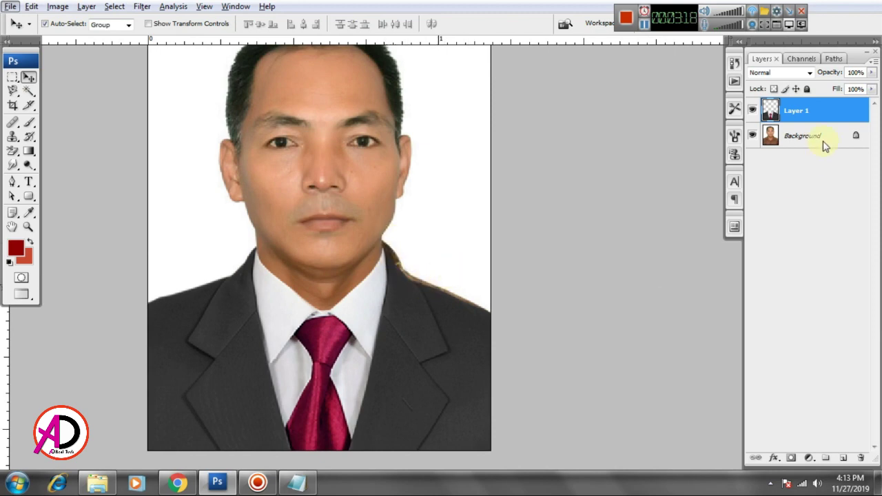
click(799, 138)
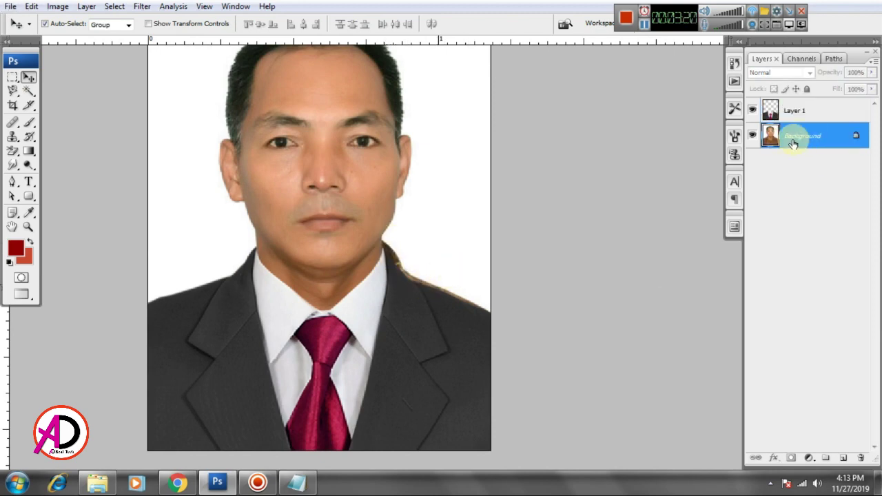
scroll(413, 265, up, 3)
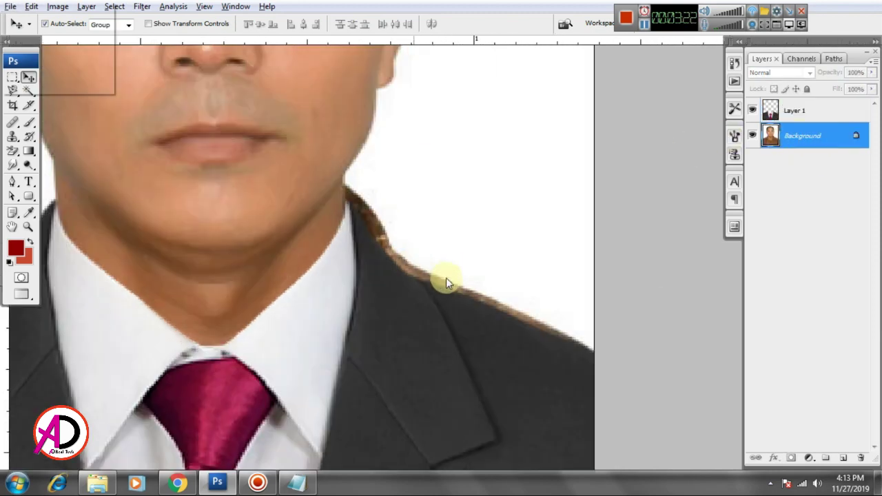
scroll(446, 282, left, 2)
click(12, 183)
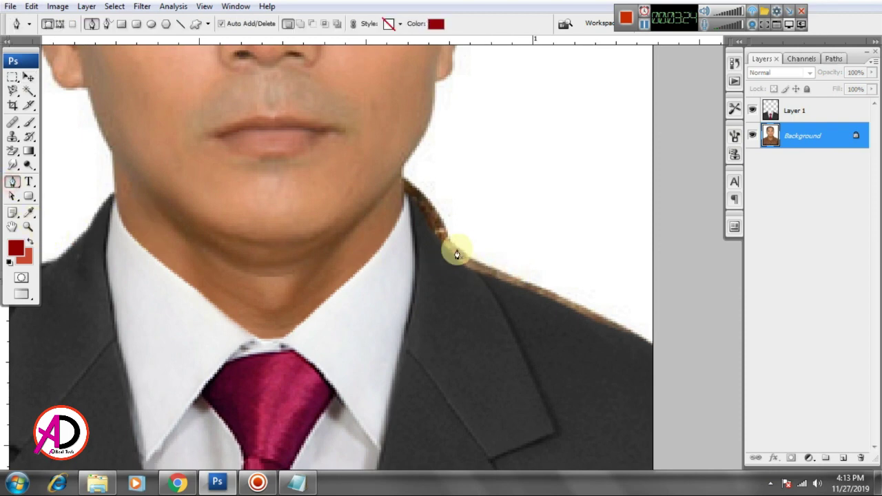
scroll(434, 248, up, 2)
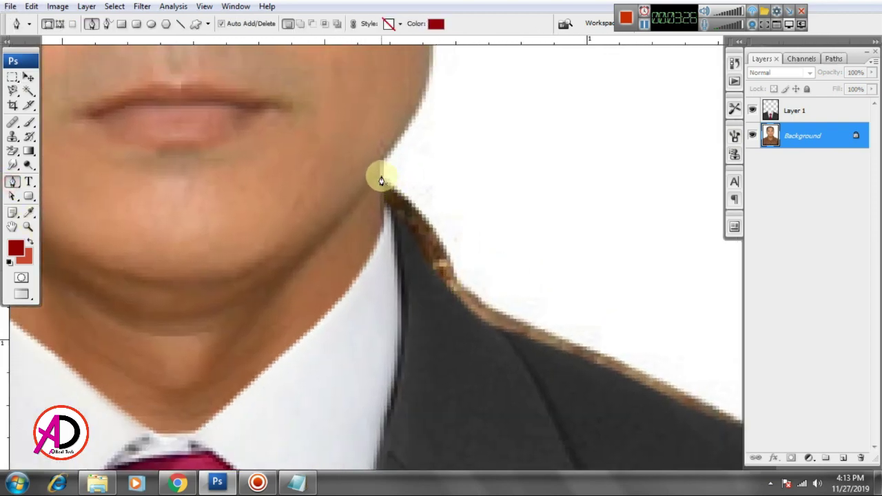
Try to trace the brown shirt edge from the neck along the shoulder as a pen shape, and undo the last path segments
click(381, 181)
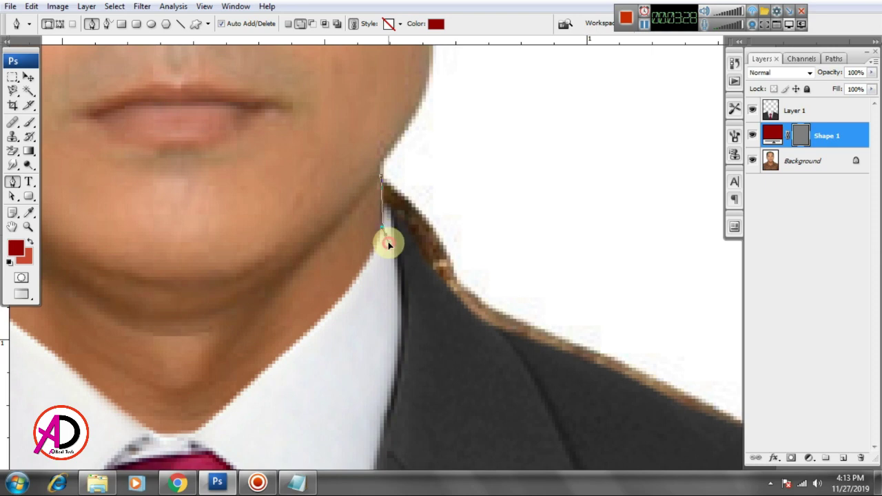
click(385, 246)
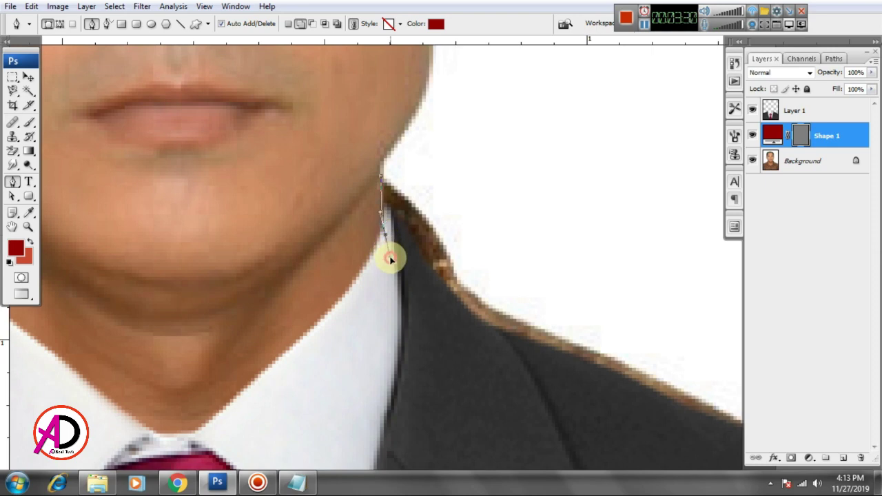
drag(576, 394, 643, 408)
drag(644, 408, 443, 357)
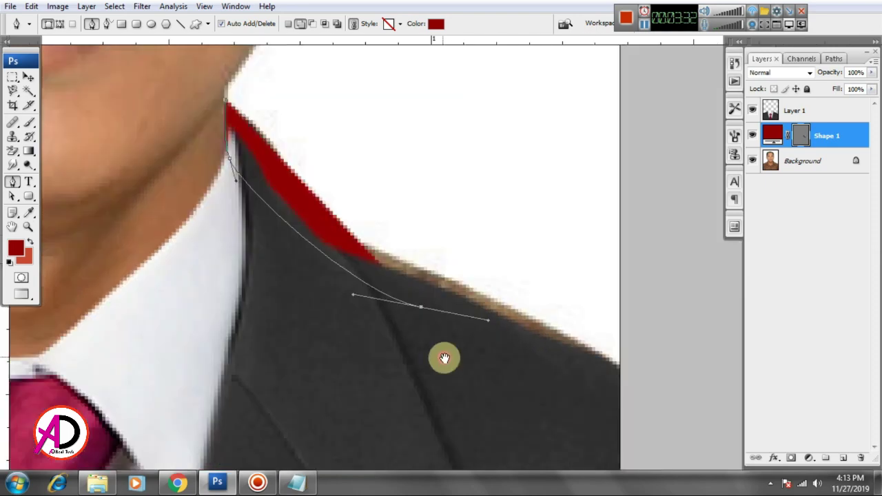
key(ctrl+alt+z)
key(ctrl+alt+z)
drag(349, 269, 497, 340)
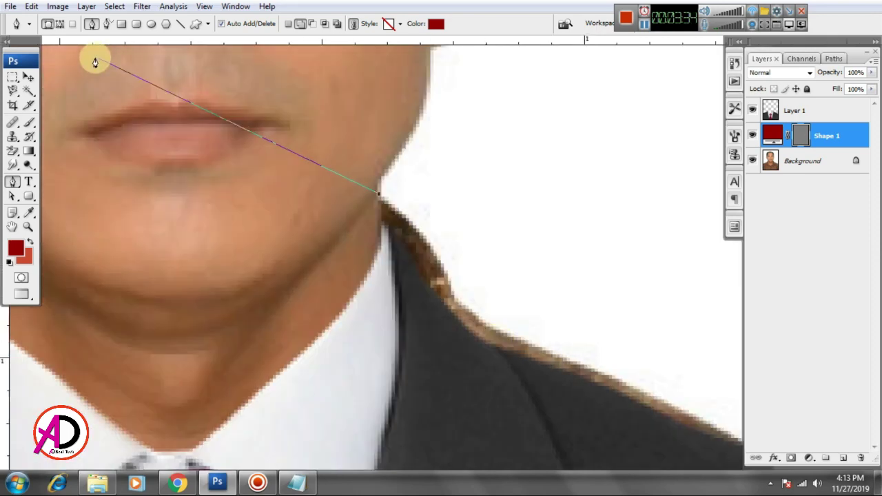
Undo the rest of the pen shape and set the Pen tool to draw plain paths instead of shape layers
key(ctrl+alt+z)
click(60, 24)
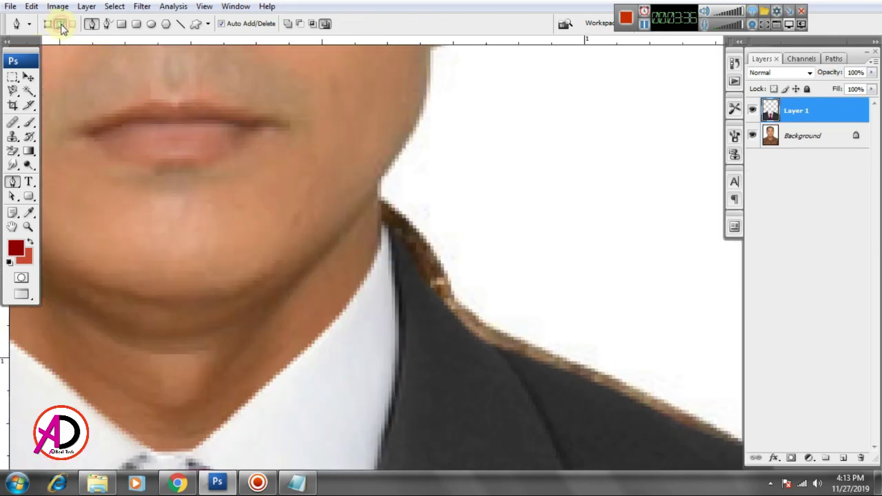
click(208, 25)
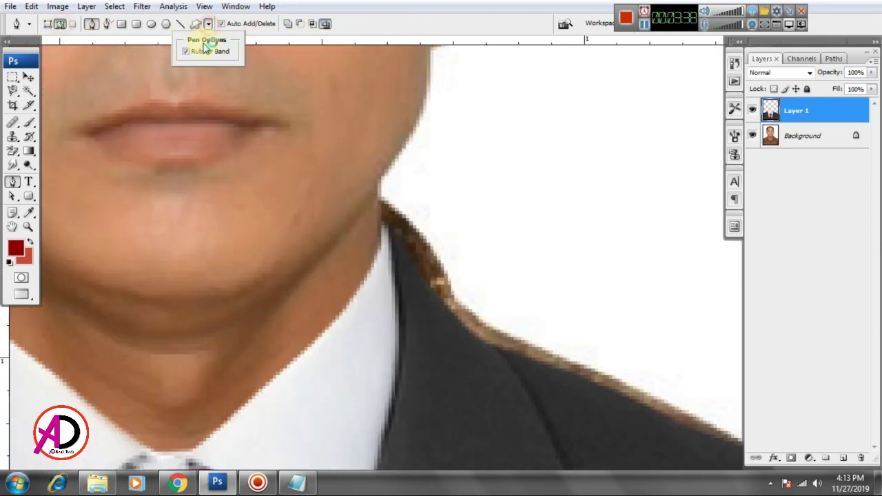
click(328, 24)
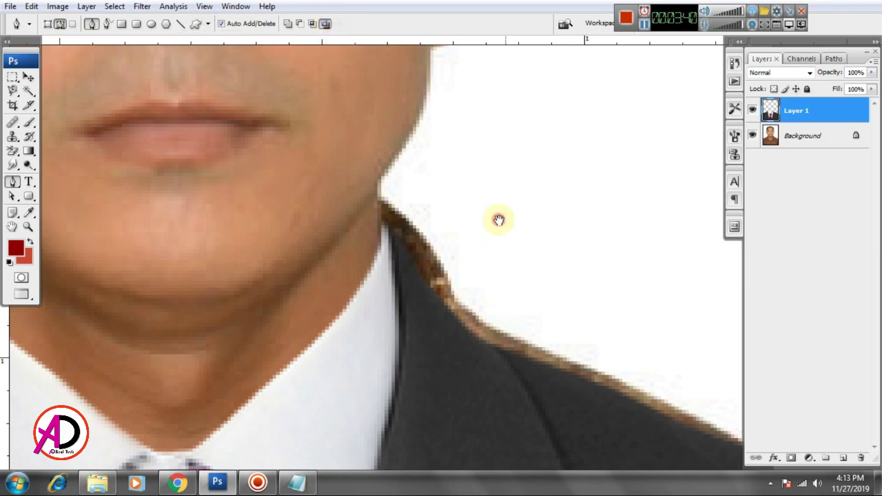
Trace a closed path around the brown shirt edge, from the neck across the suit's shoulder, past the canvas edge and back over the white backdrop
drag(504, 287, 496, 236)
scroll(497, 237, down, 2)
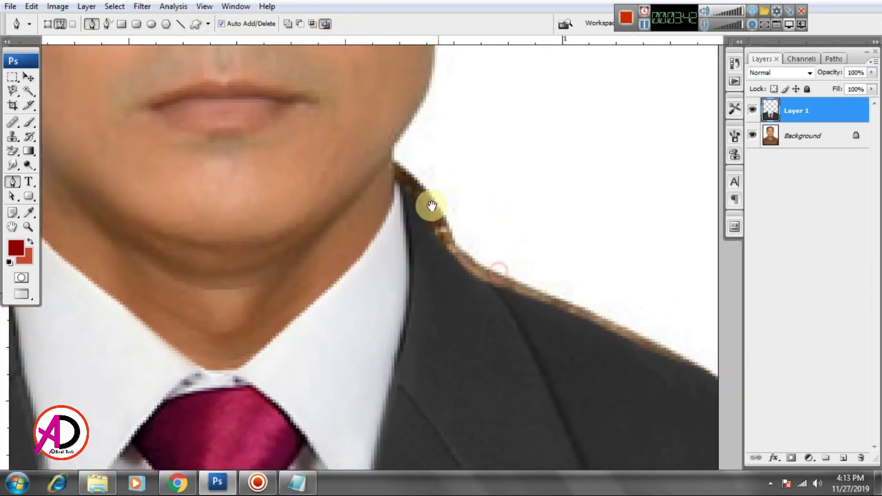
click(392, 154)
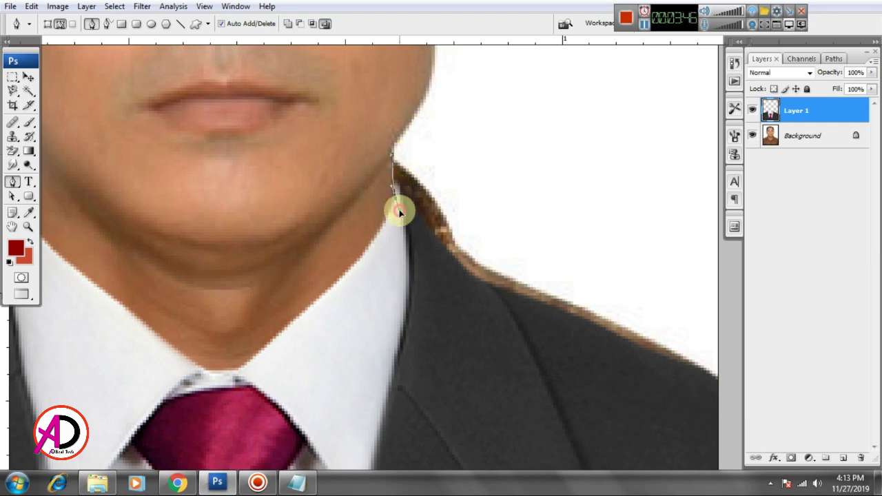
drag(455, 299, 471, 307)
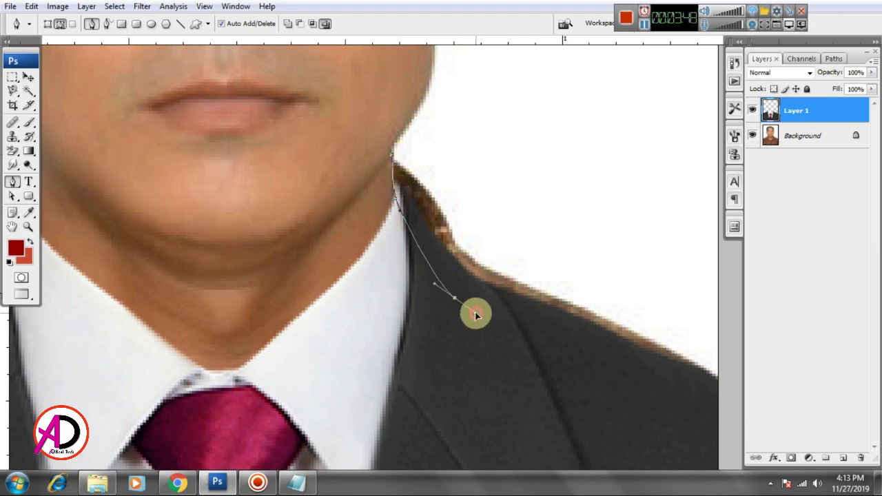
drag(593, 376, 654, 388)
scroll(509, 394, right, 3)
drag(631, 327, 553, 283)
mouse_move(492, 262)
mouse_down()
mouse_move(393, 194)
mouse_move(298, 151)
mouse_up()
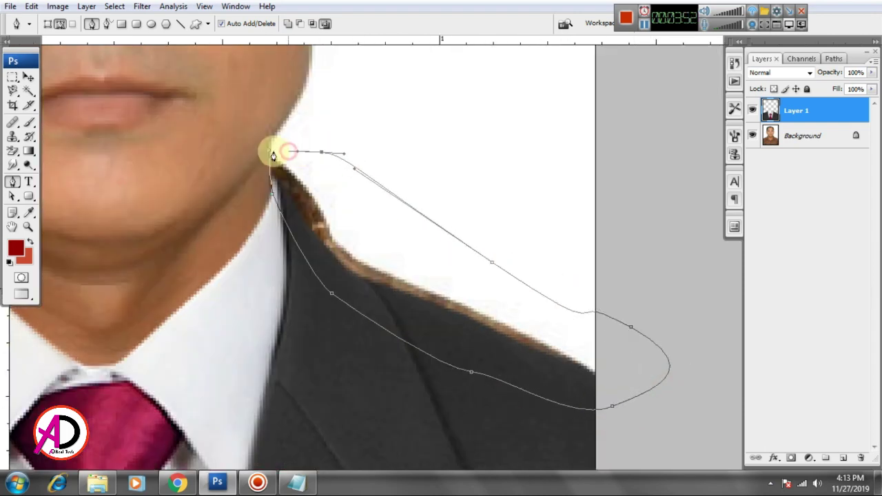
click(269, 157)
Set the background color to white (ffffff), sampled from the portrait's backdrop
click(31, 258)
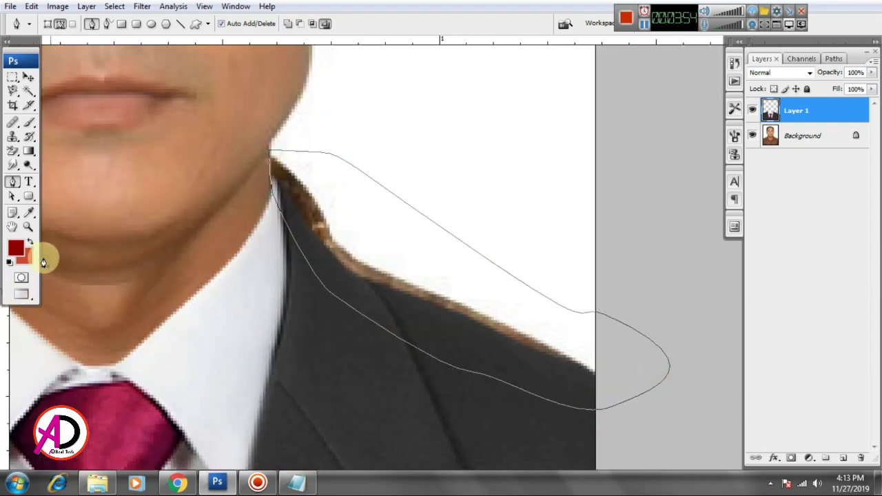
drag(512, 282, 485, 254)
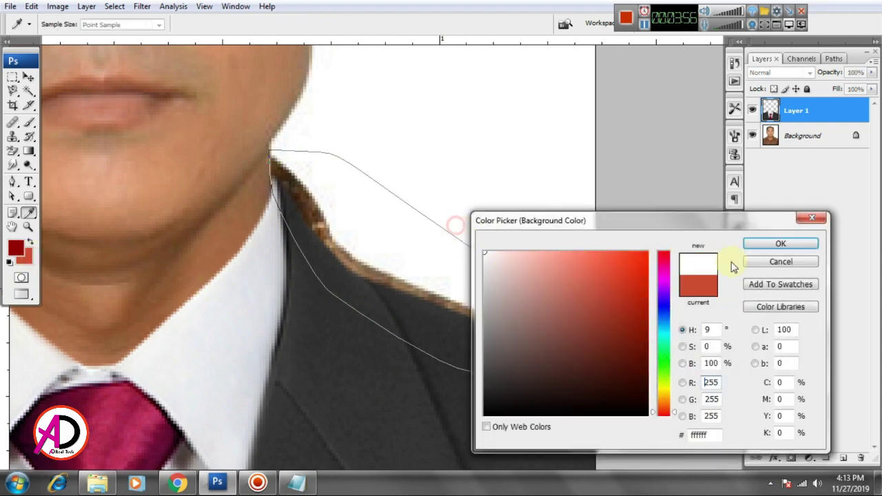
click(772, 248)
On the Background layer, turn the path into a new selection with 0 pixels feather and delete the brown shirt edge inside it
click(800, 141)
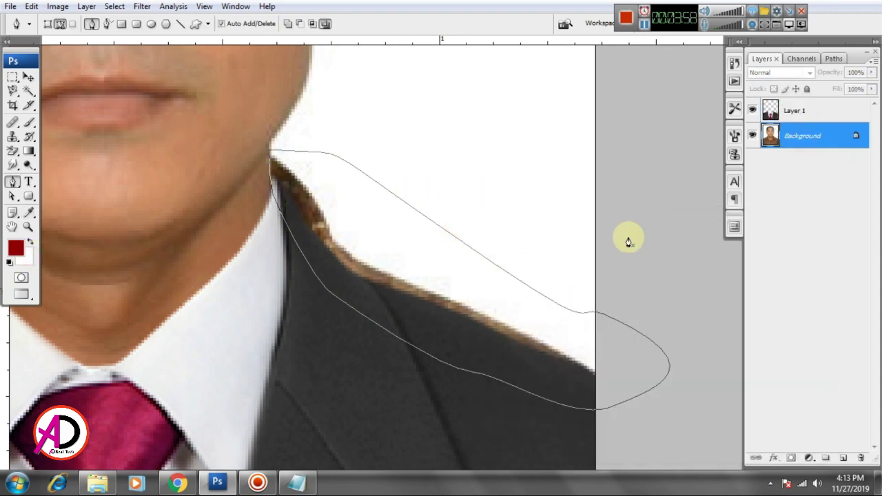
right_click(407, 233)
click(450, 296)
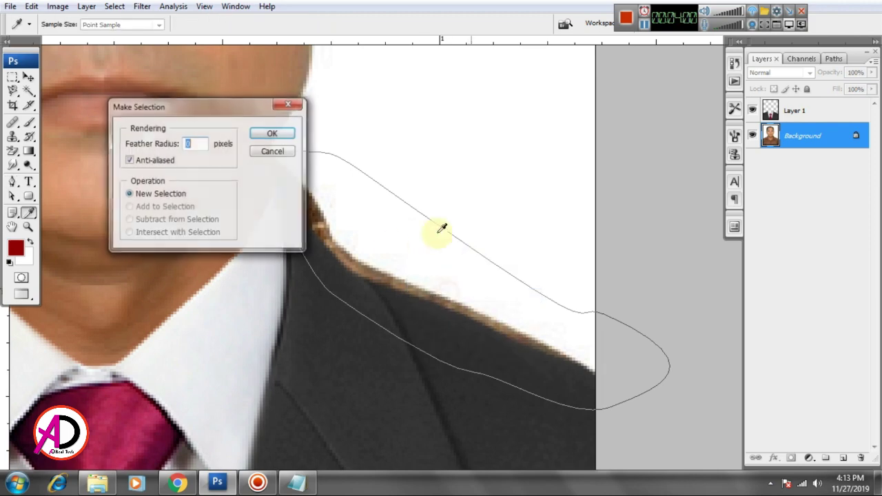
click(271, 134)
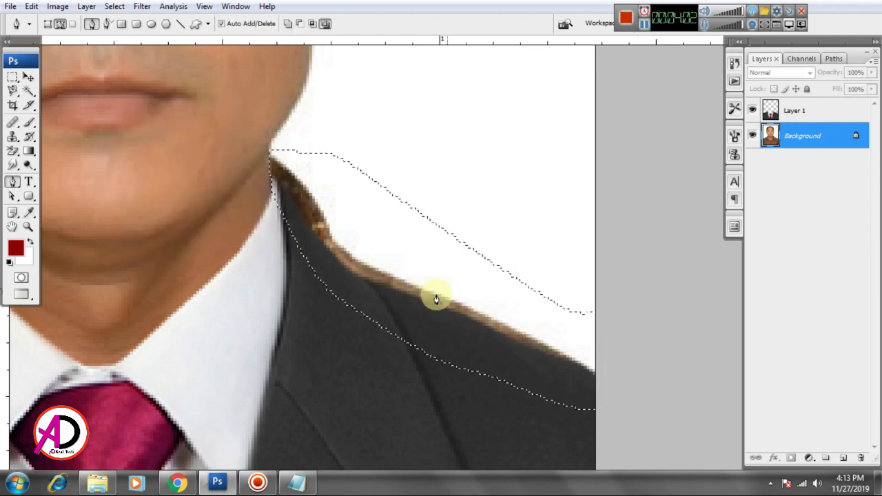
key(Delete)
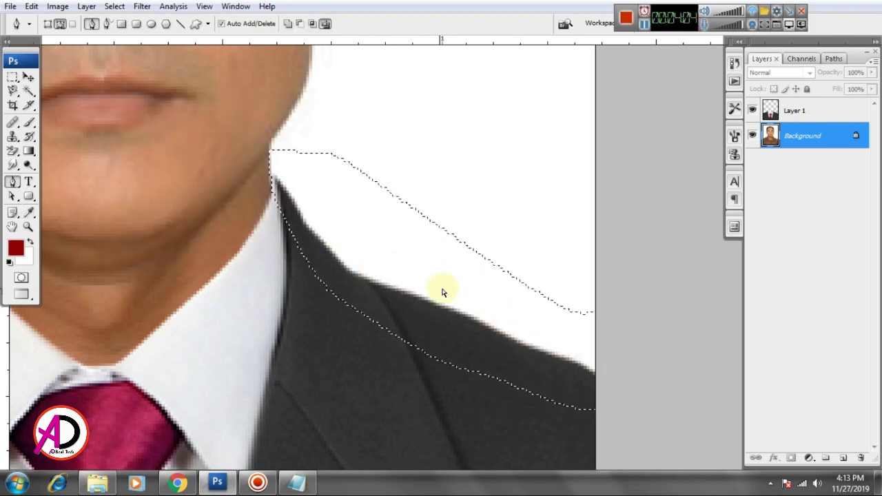
Deselect the cleared shoulder area
key(ctrl+d)
drag(370, 289, 486, 288)
key(ctrl+minus)
key(ctrl+minus)
key(ctrl+minus)
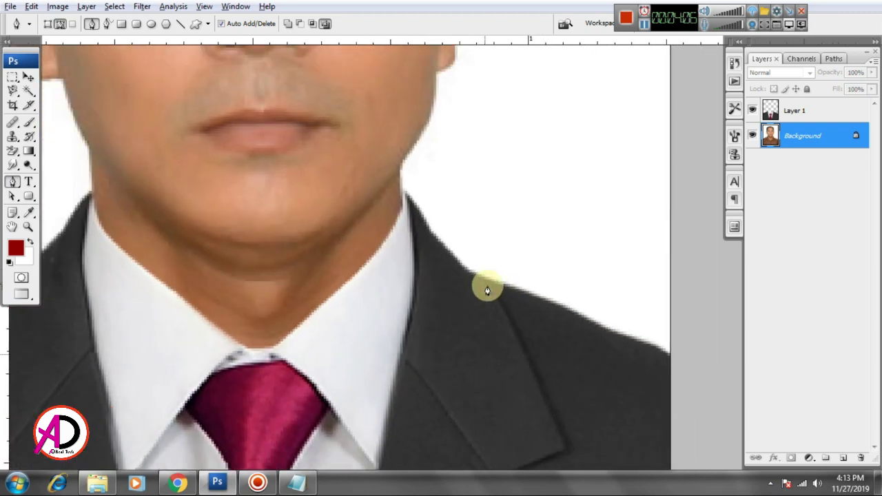
key(ctrl+shift+d)
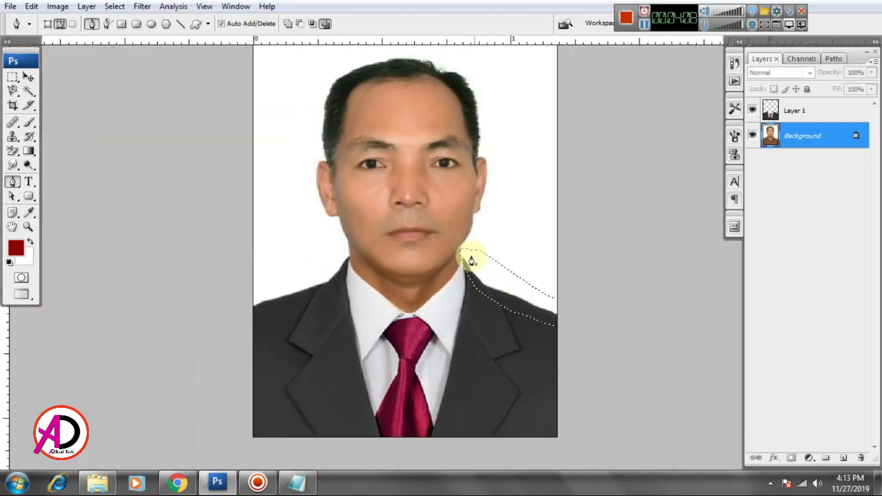
click(115, 7)
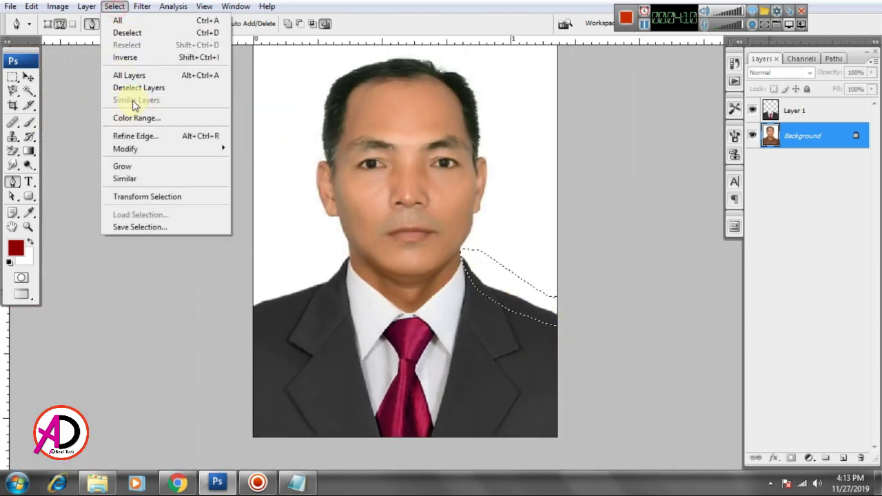
click(131, 32)
Select the suit layer and scale it down to 99.6% width and 99.9% height, applying the transformation
scroll(488, 327, up, 1)
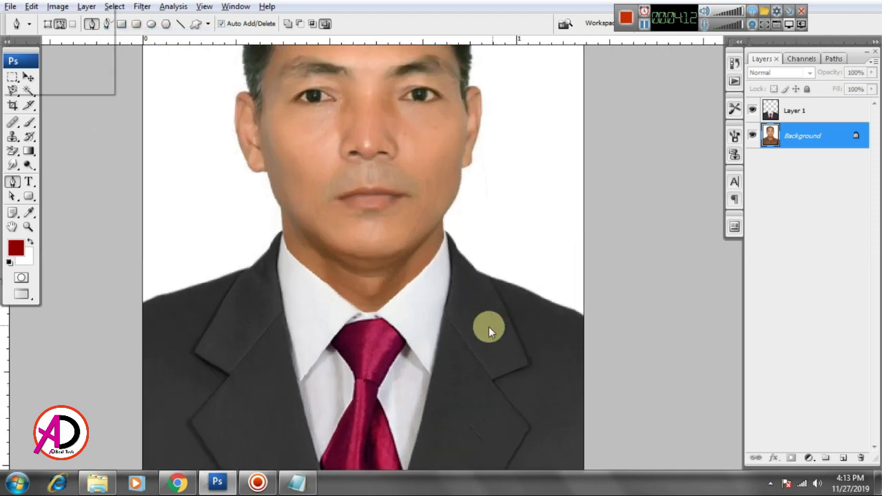
scroll(508, 338, up, 1)
key(alt+space)
key(Escape)
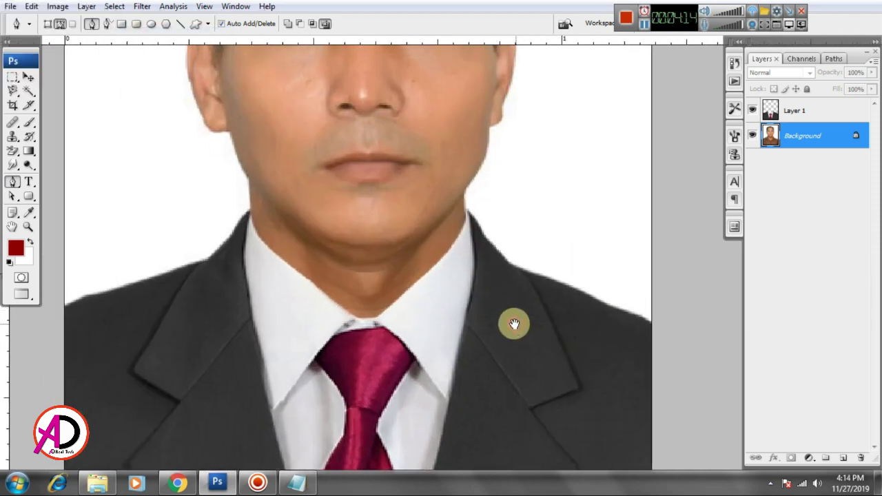
click(28, 80)
click(461, 278)
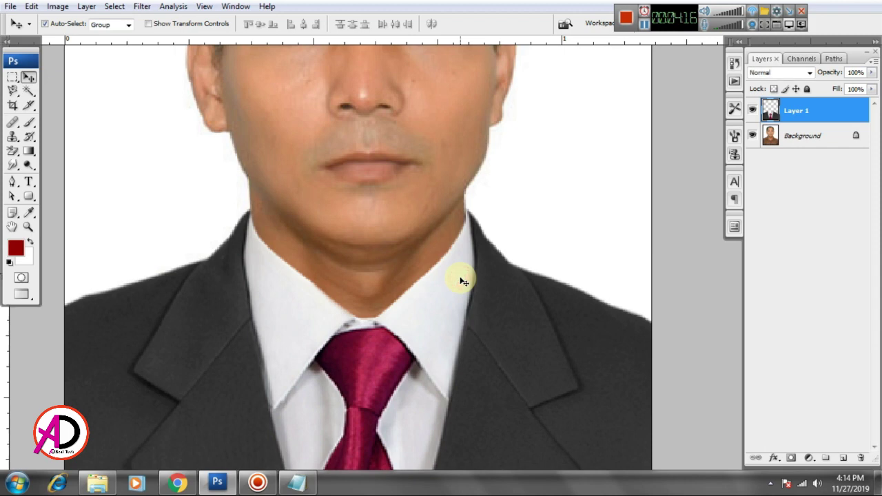
key(ctrl+t)
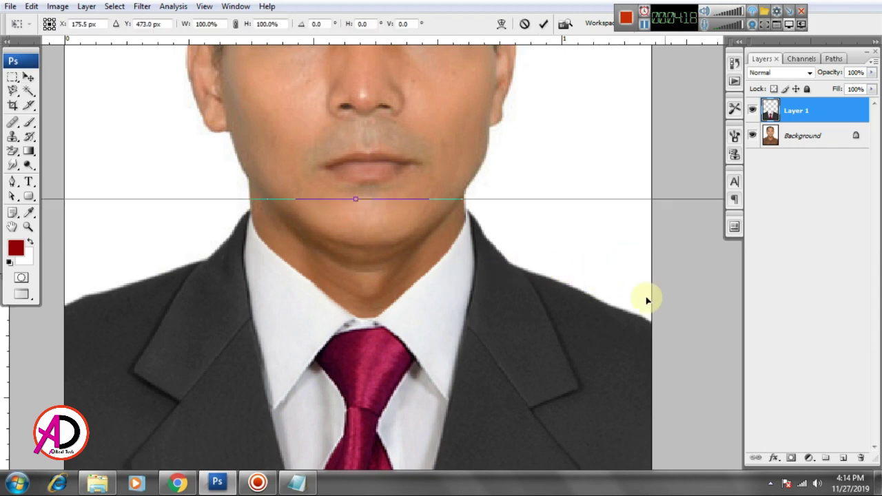
drag(646, 297, 481, 340)
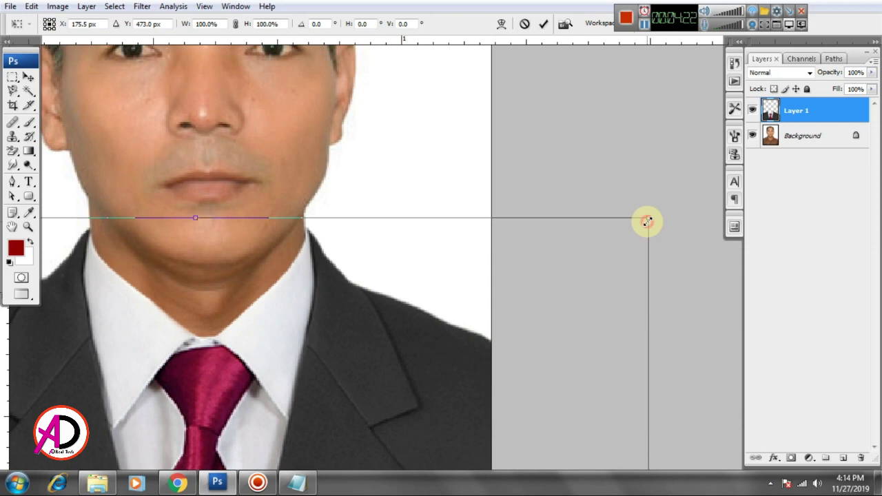
drag(645, 222, 644, 219)
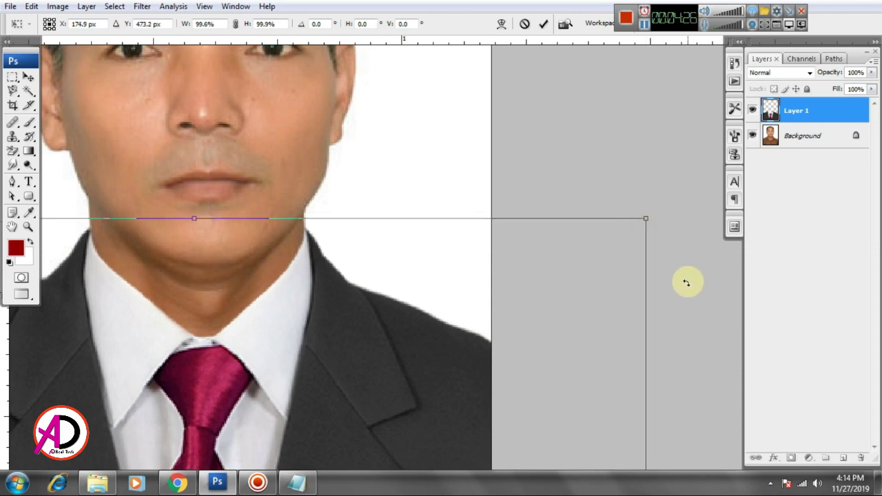
key(Return)
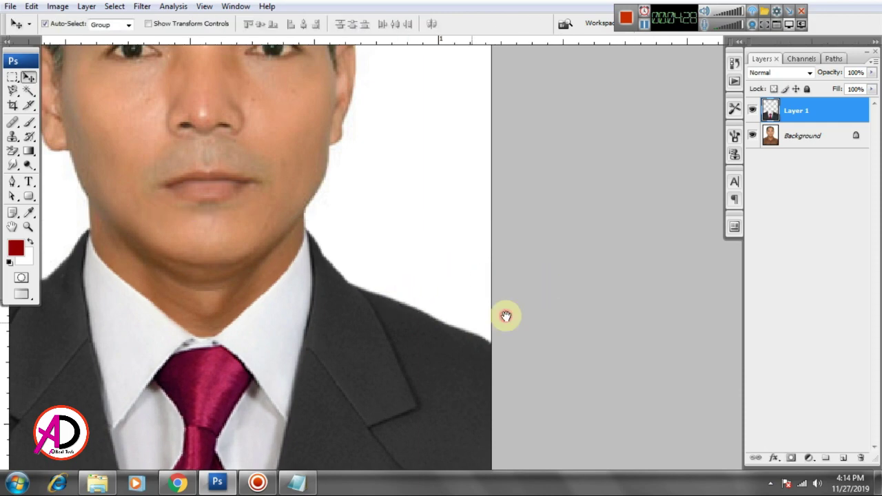
Nudge the suit layer slightly down so that its collar fits the man's neck
key(ctrl+minus)
key(ctrl+minus)
key(ctrl+minus)
key(ctrl+plus)
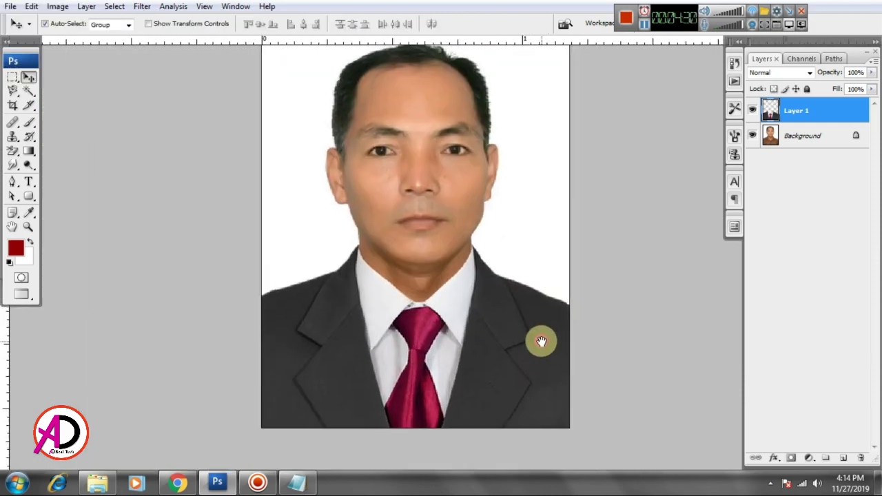
scroll(449, 316, up, 1)
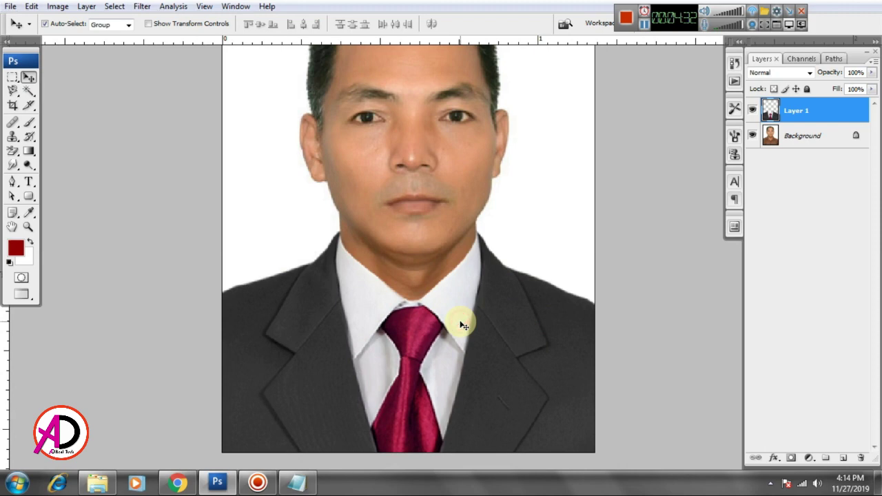
key(Down)
key(Down)
key(Down)
key(Down)
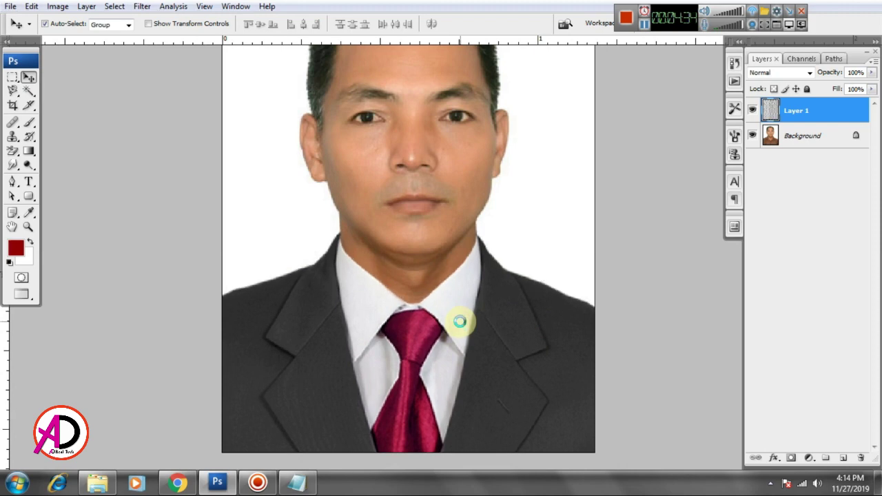
key(Up)
key(Up)
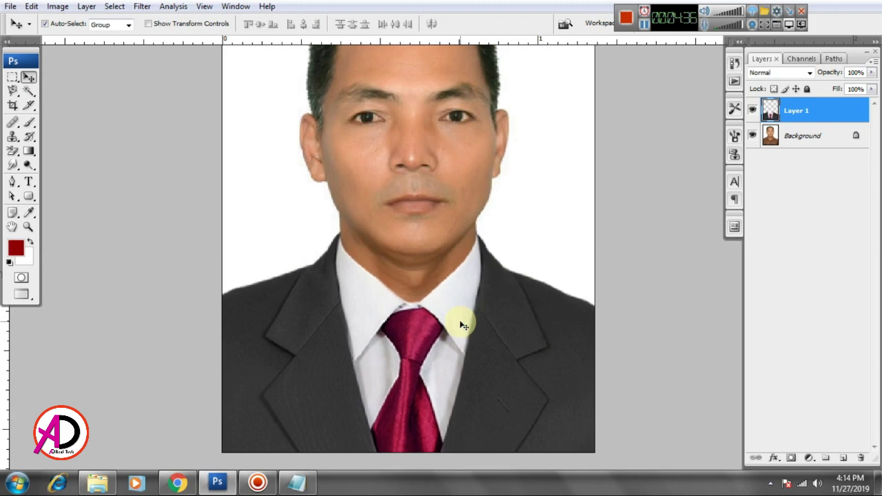
key(Up)
Smudge the tip of the suit's collar beside the neck with a size 9 brush at 50% strength, and return to the Move tool
scroll(474, 321, up, 1)
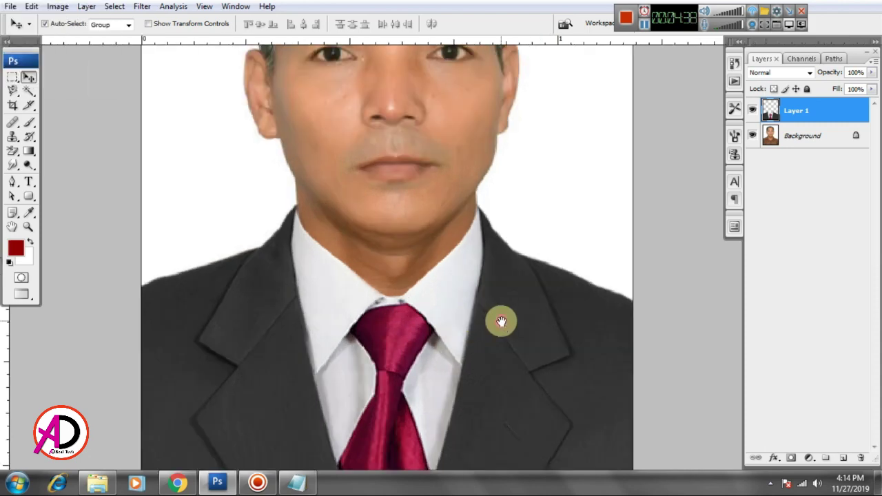
scroll(501, 321, down, 1)
scroll(500, 319, up, 1)
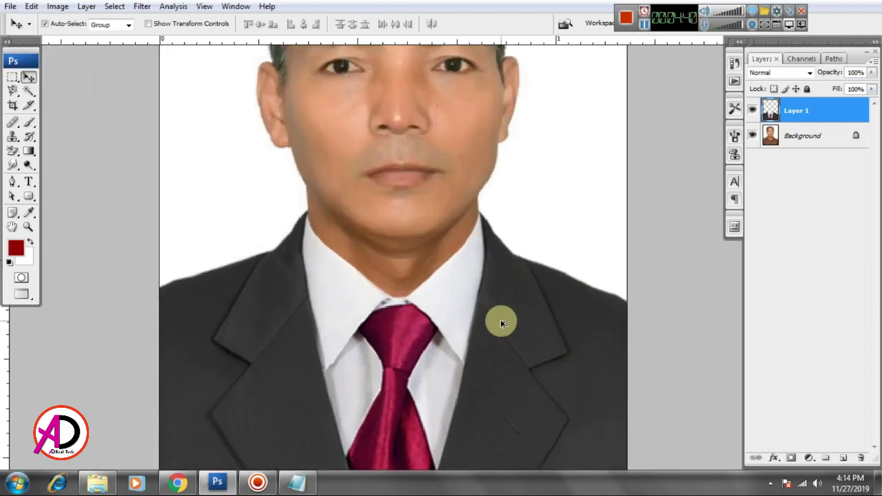
scroll(501, 319, down, 2)
scroll(501, 319, up, 3)
scroll(506, 305, up, 1)
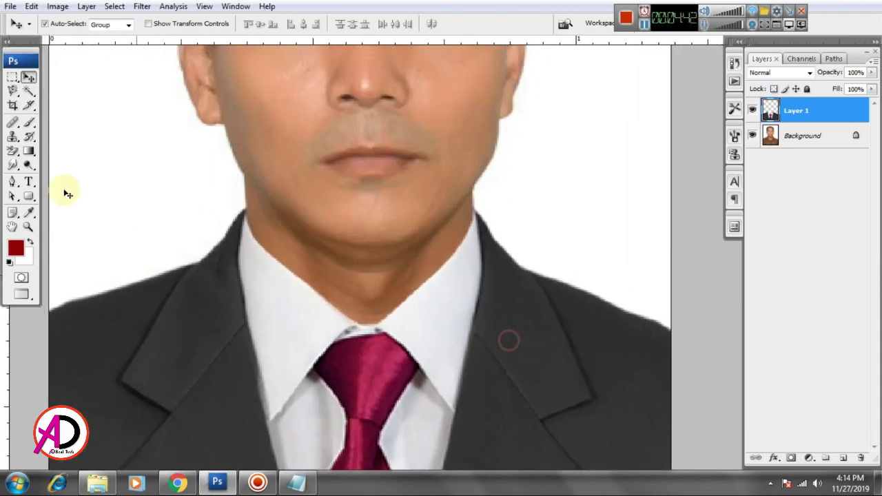
drag(12, 165, 64, 197)
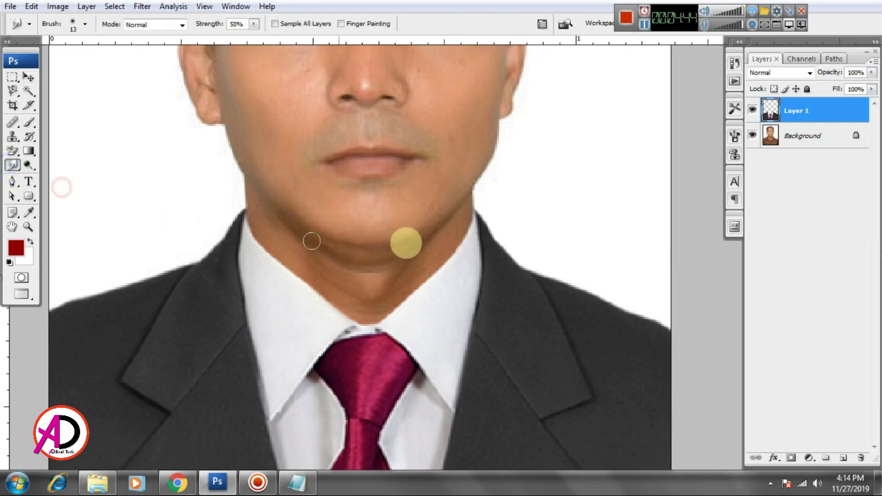
key(bracketleft)
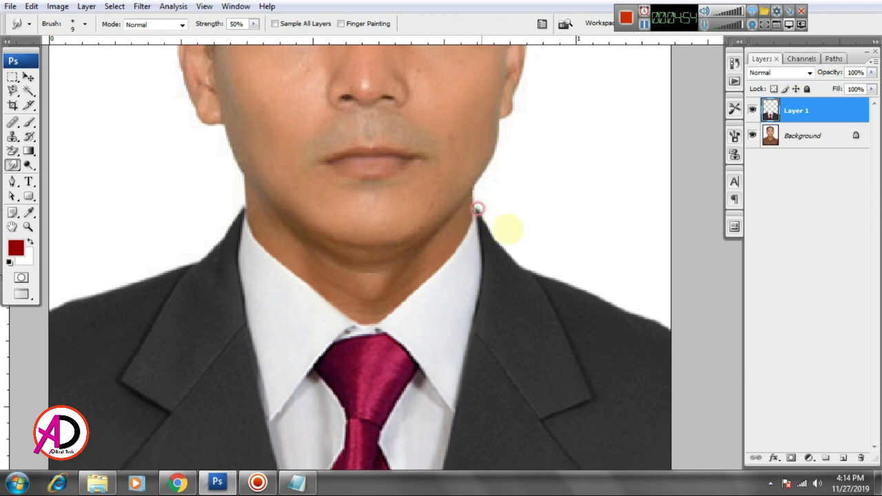
key(ctrl+minus)
key(ctrl+minus)
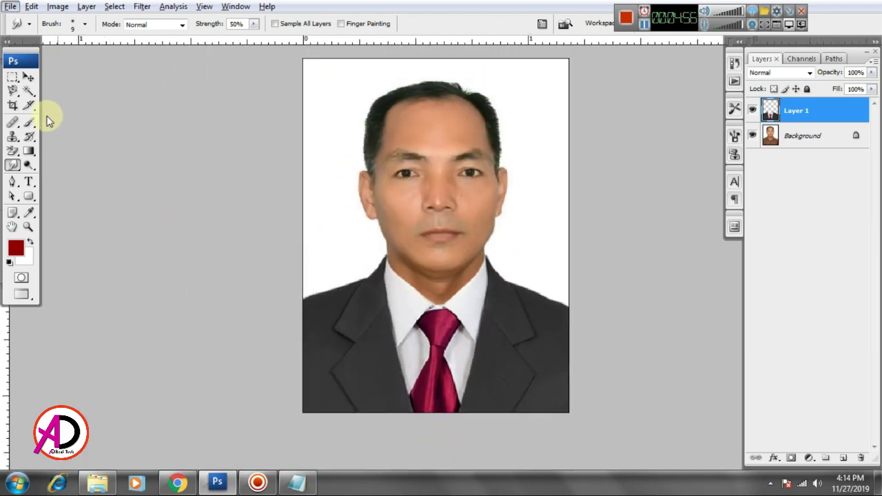
click(28, 78)
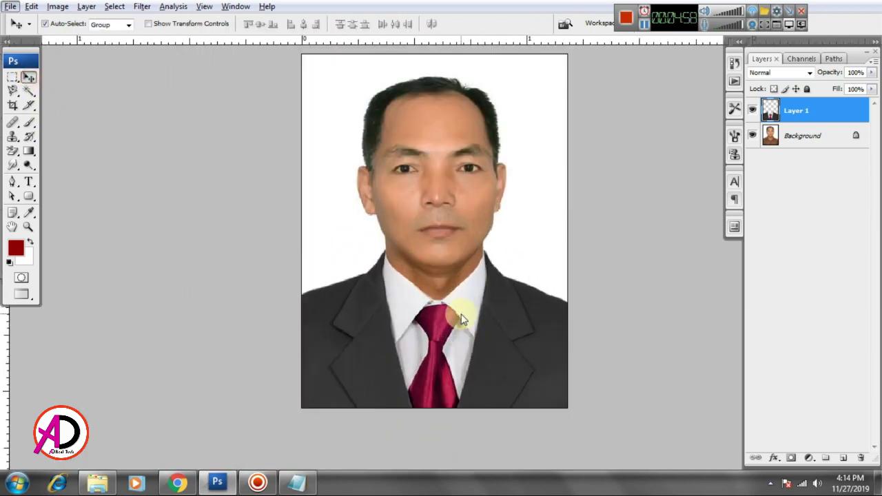
scroll(499, 341, up, 1)
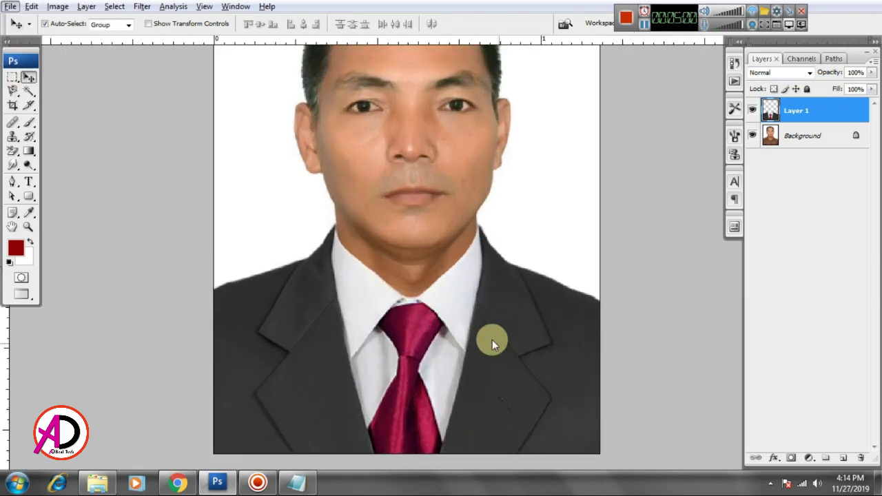
Rotate the Background portrait 0.7° clockwise beneath the suit, nudge it horizontally to fit and apply the transformation
scroll(492, 340, down, 2)
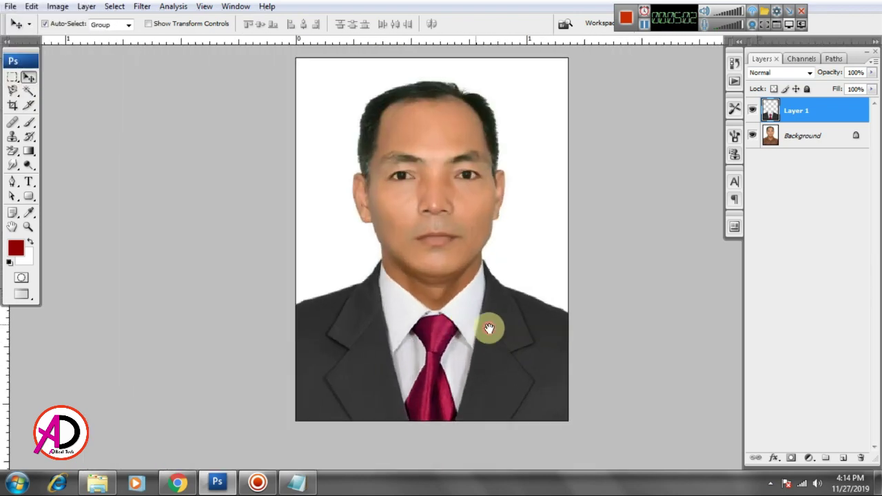
drag(489, 329, 528, 343)
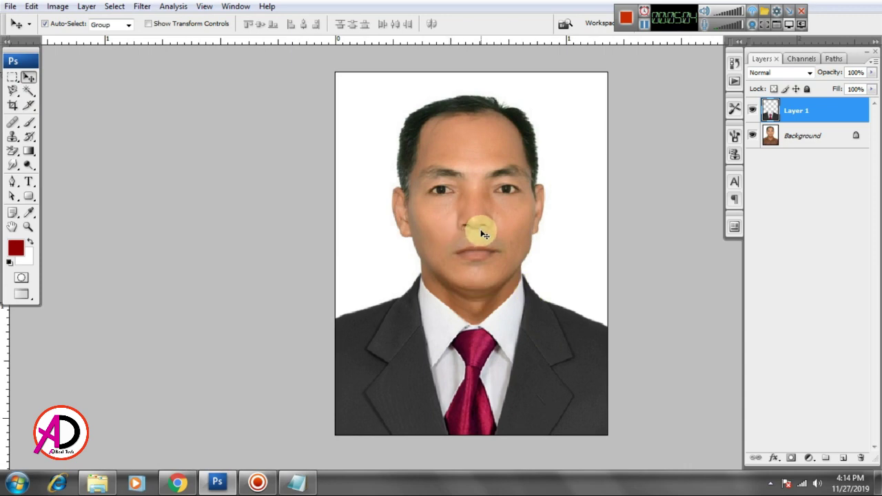
click(845, 169)
click(812, 136)
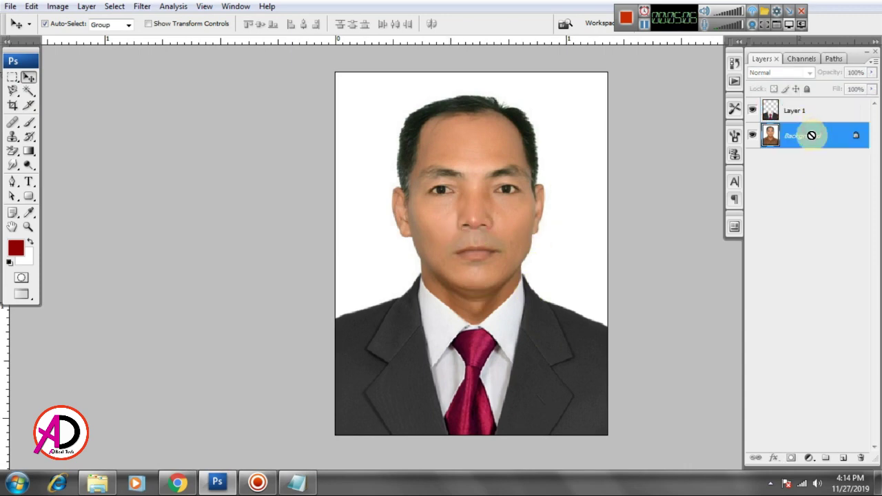
key(ctrl+t)
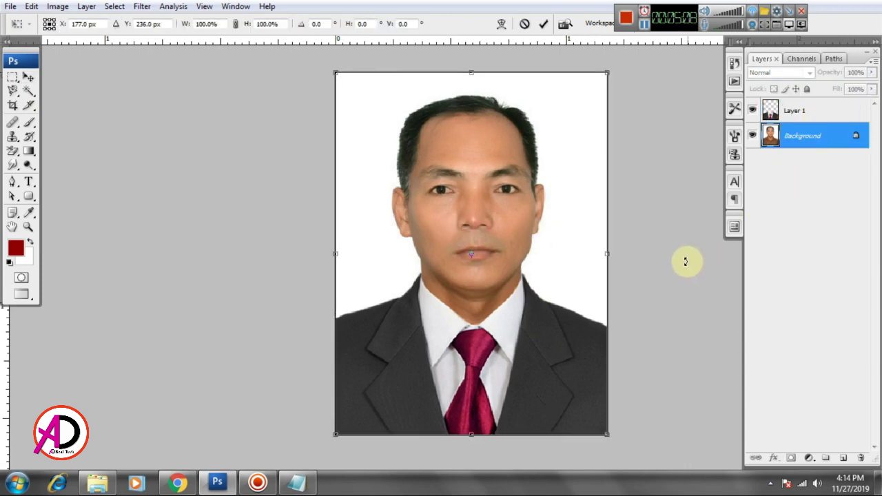
drag(677, 263, 678, 264)
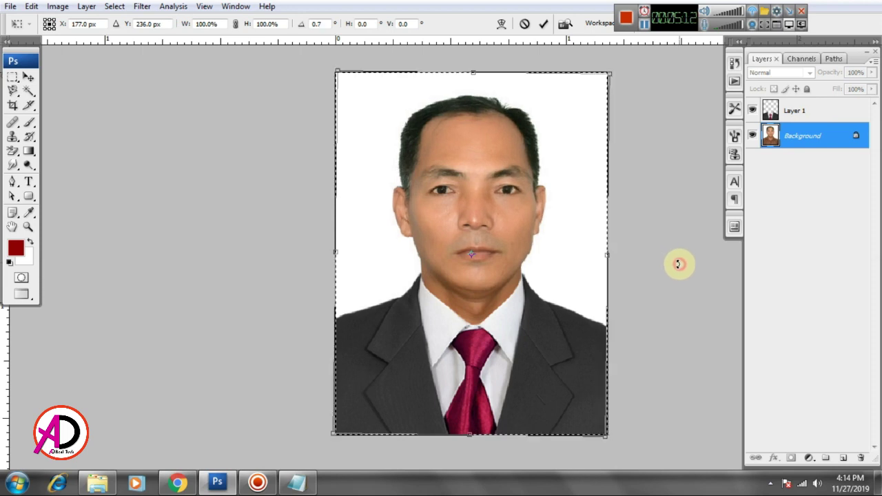
key(Left)
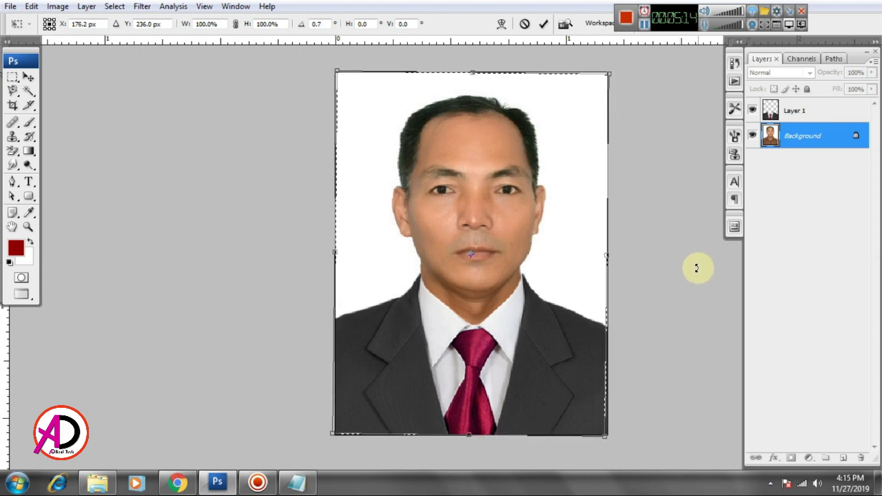
key(Right)
key(Return)
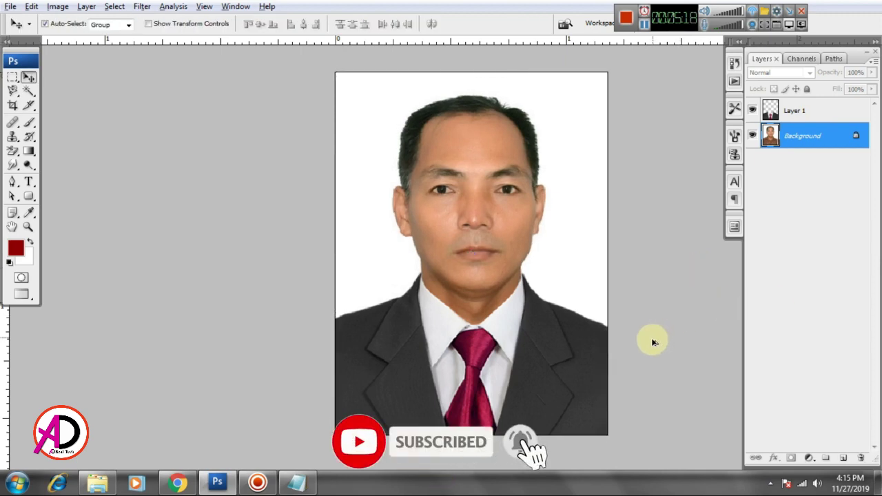
Review the whole dressed portrait, and switch from full-screen mode back to standard floating document windows
scroll(636, 341, up, 2)
scroll(601, 335, down, 3)
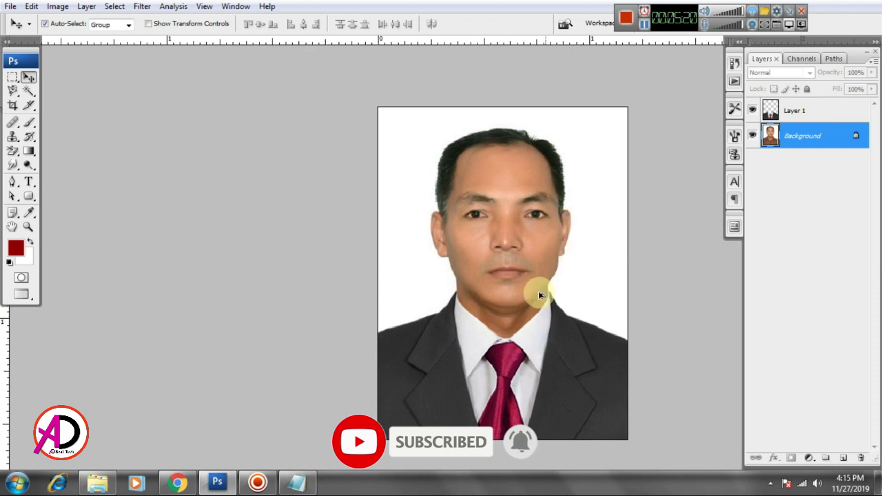
scroll(539, 295, up, 1)
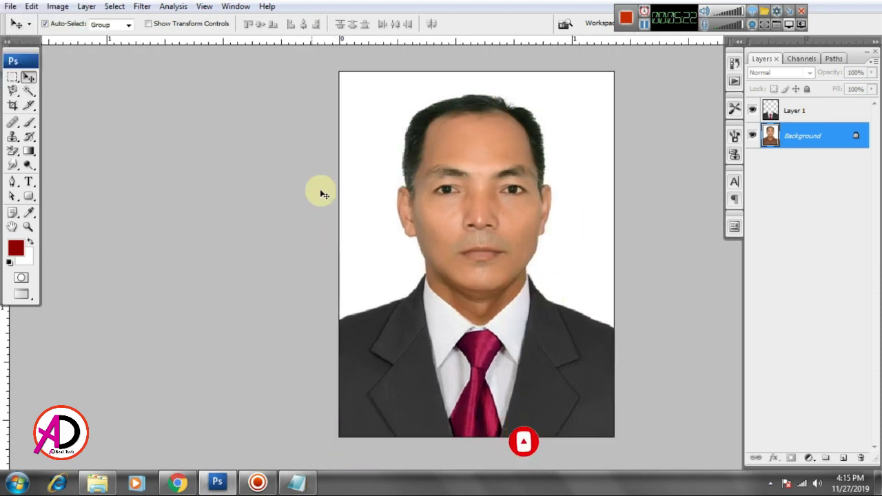
scroll(570, 298, down, 2)
scroll(538, 288, up, 1)
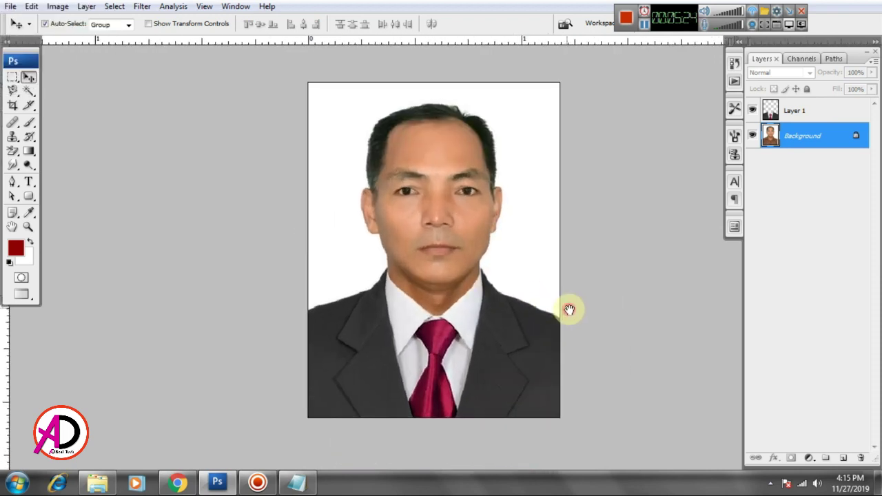
drag(570, 310, 485, 123)
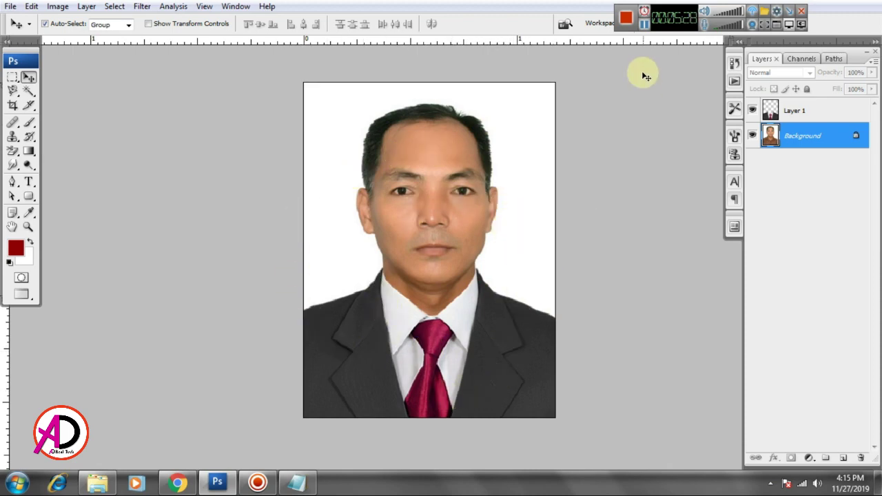
key(f)
key(f)
key(f)
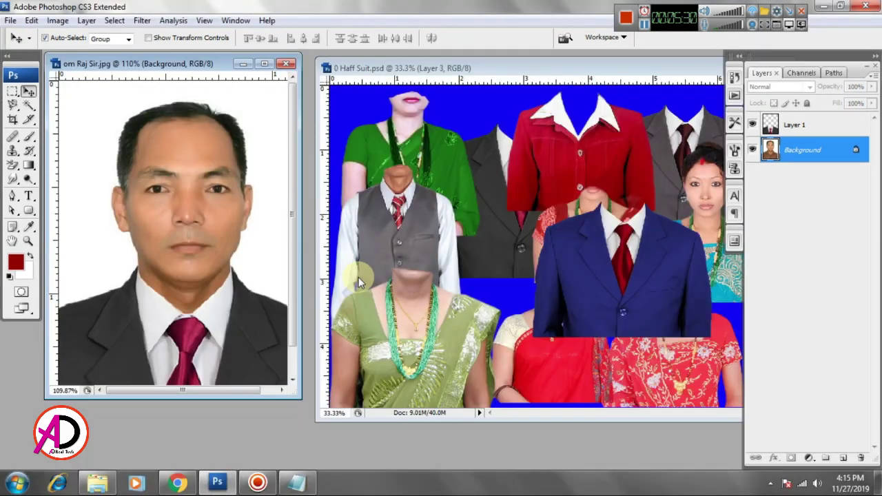
Close 0 Haff Suit.psd without saving, and centre the portrait's window in the workspace with the whole image showing at about 82.5%
click(430, 67)
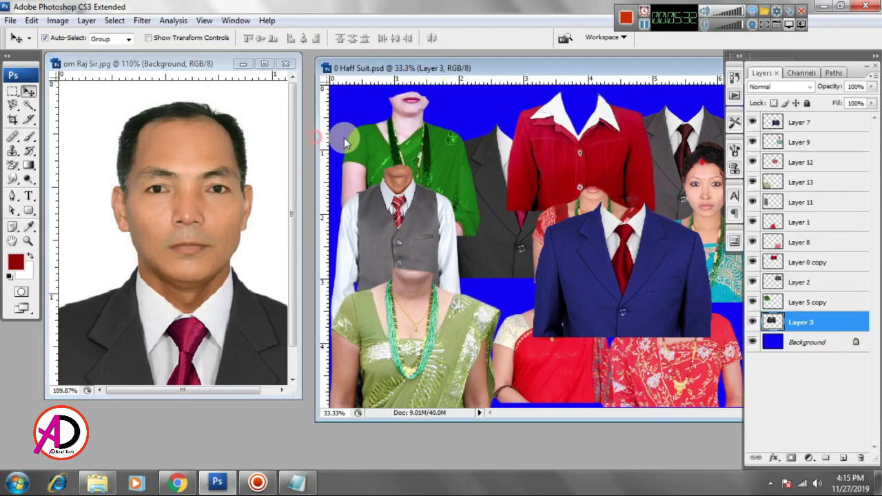
drag(429, 67, 295, 136)
click(643, 135)
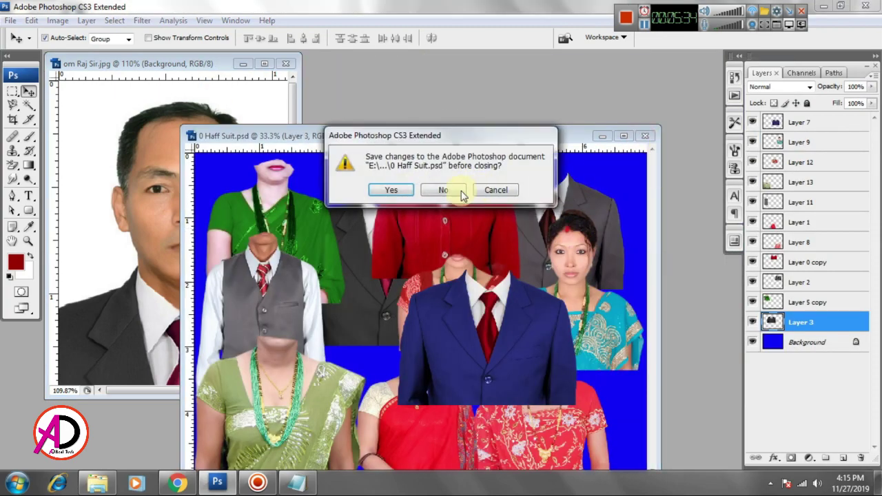
click(455, 190)
drag(233, 68, 392, 99)
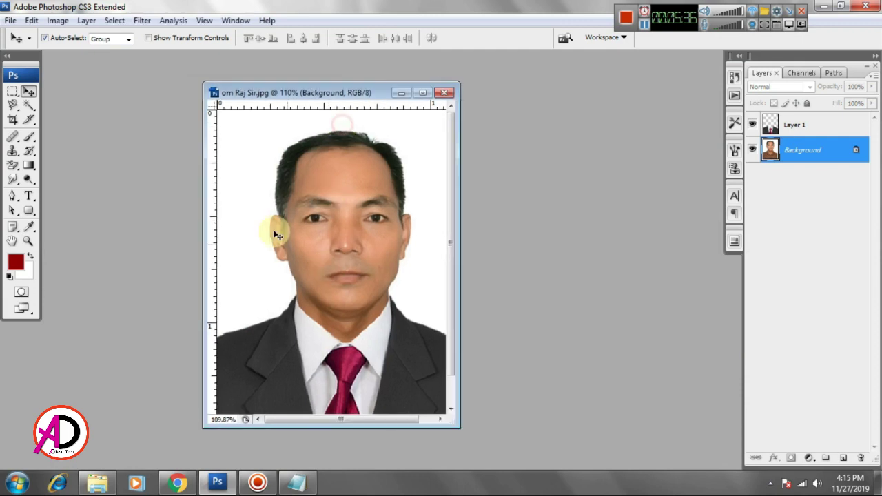
key(ctrl+minus)
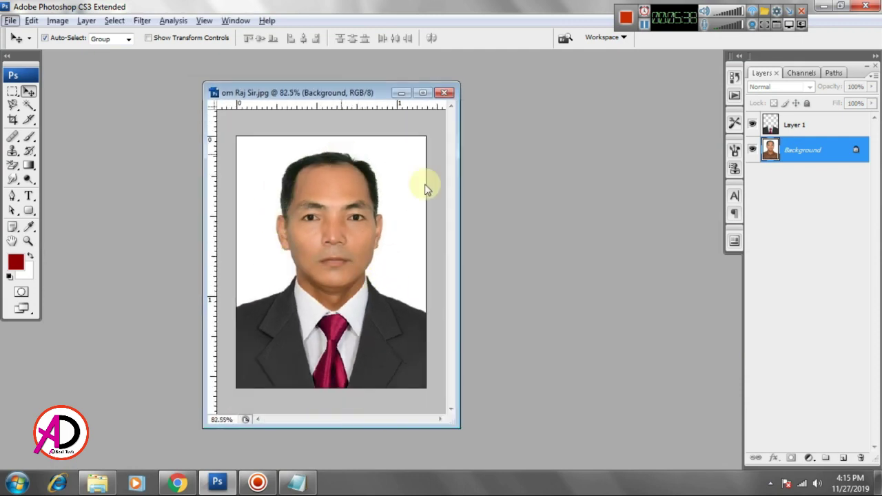